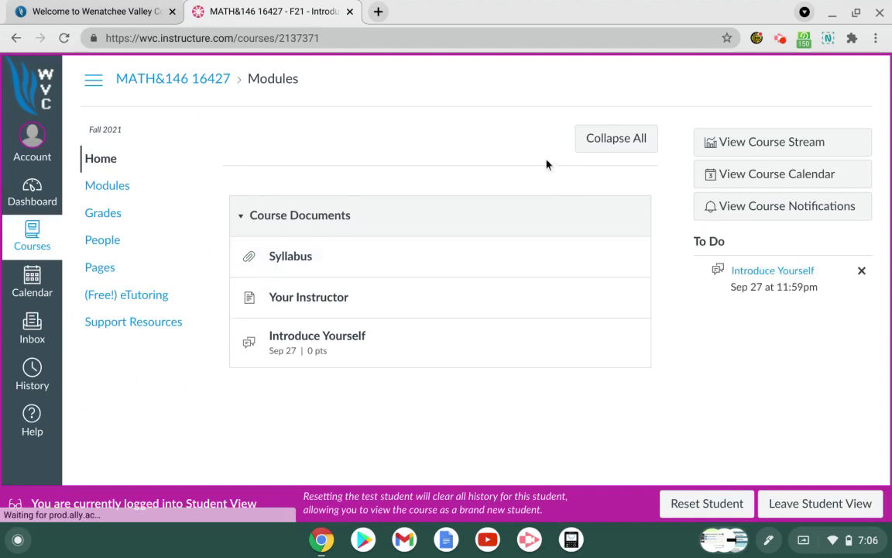
# Review the course calendar for September 2021 as the test student and leave Student View.
pyautogui.click(779, 183)
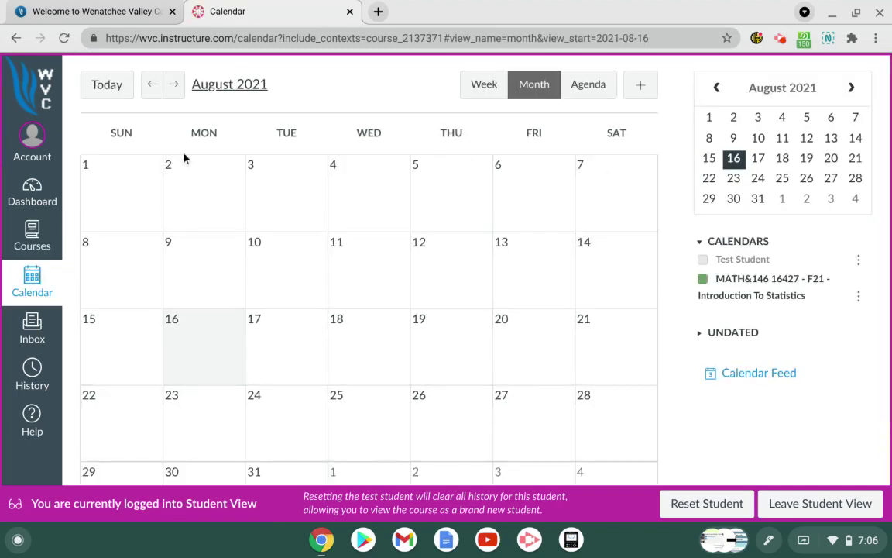
pyautogui.click(177, 86)
pyautogui.scroll(-2, 362, 248)
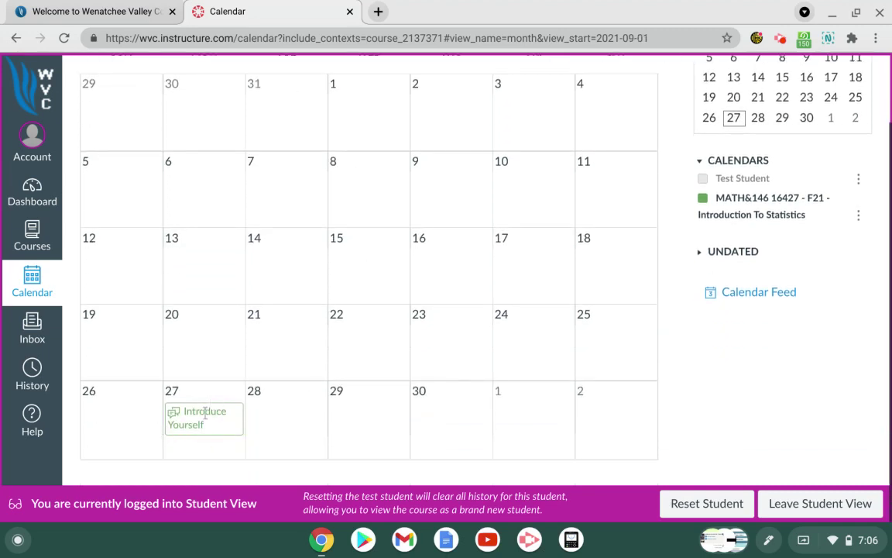
pyautogui.scroll(2, 346, 408)
pyautogui.scroll(-2, 346, 408)
pyautogui.scroll(2, 478, 398)
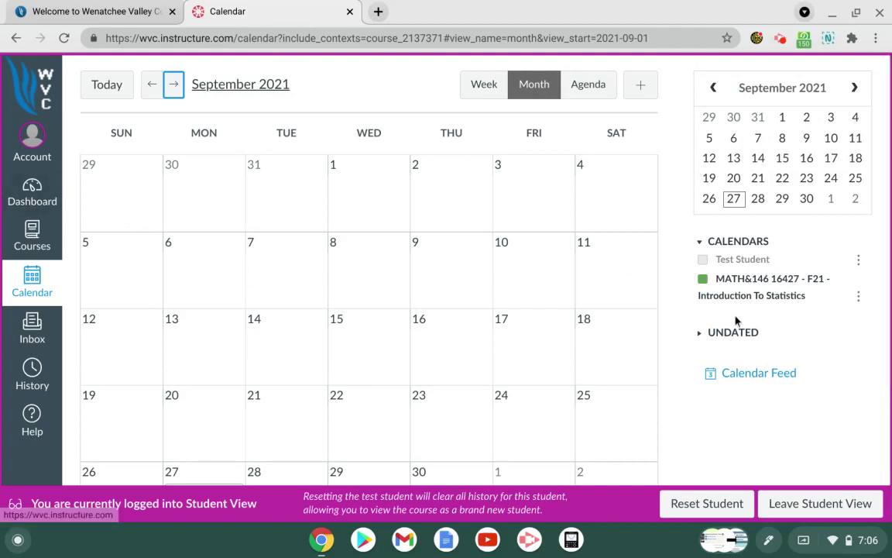
pyautogui.click(817, 503)
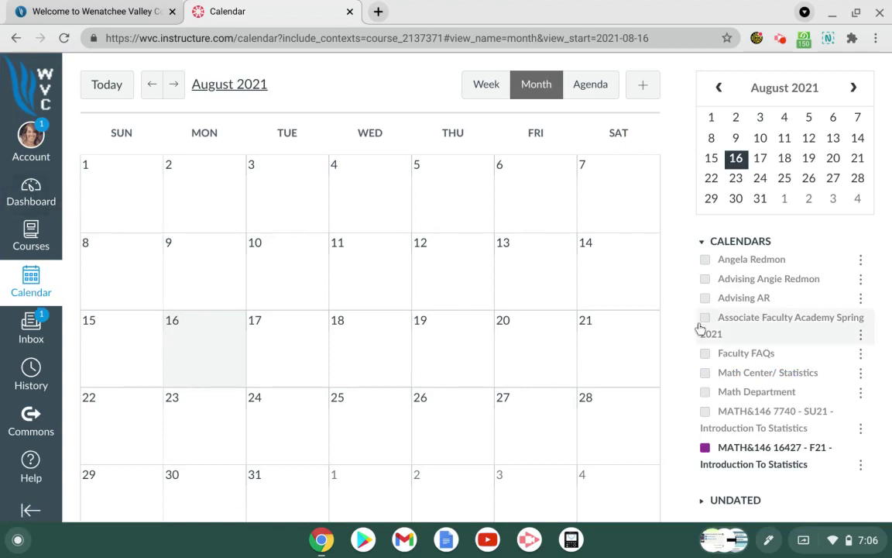
# Display the MATH&146 7740 - SU21 and New Faculty Academy calendars as well, and show September 2021.
pyautogui.scroll(-2, 700, 328)
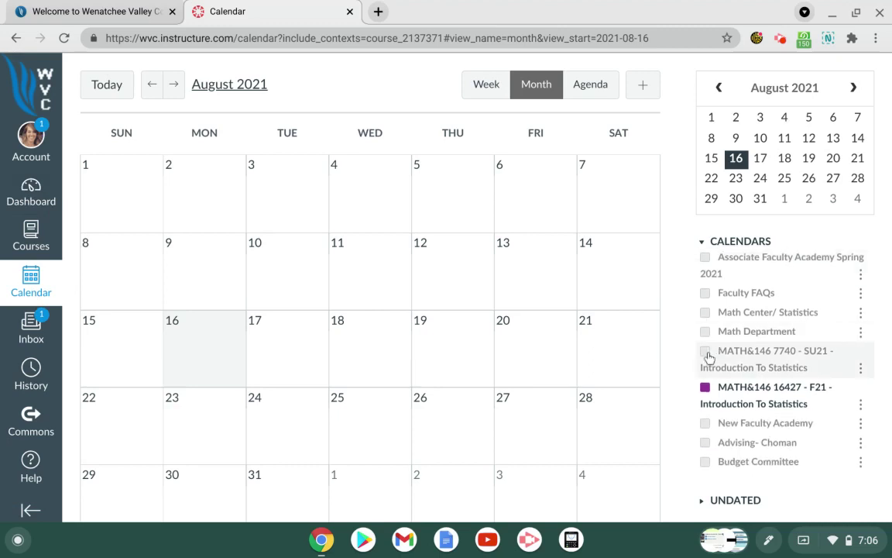
pyautogui.click(706, 351)
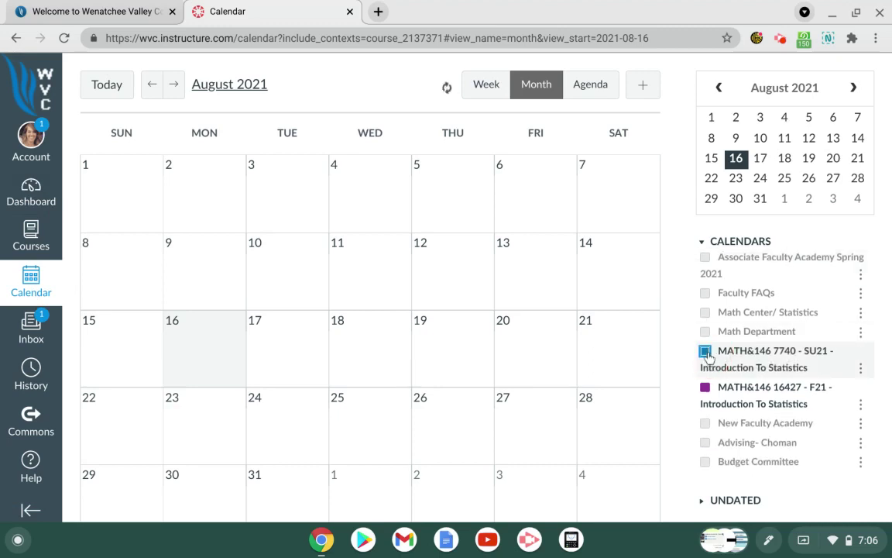
pyautogui.click(705, 423)
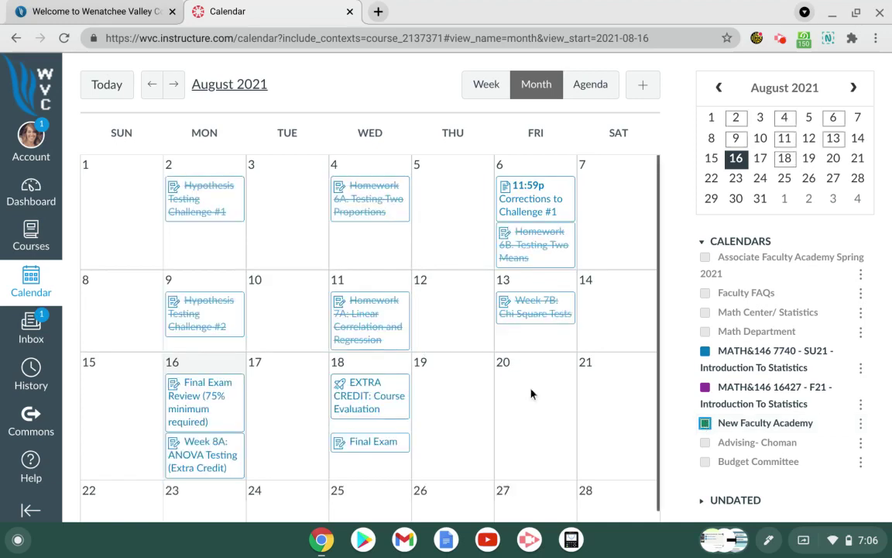
pyautogui.scroll(-1, 477, 350)
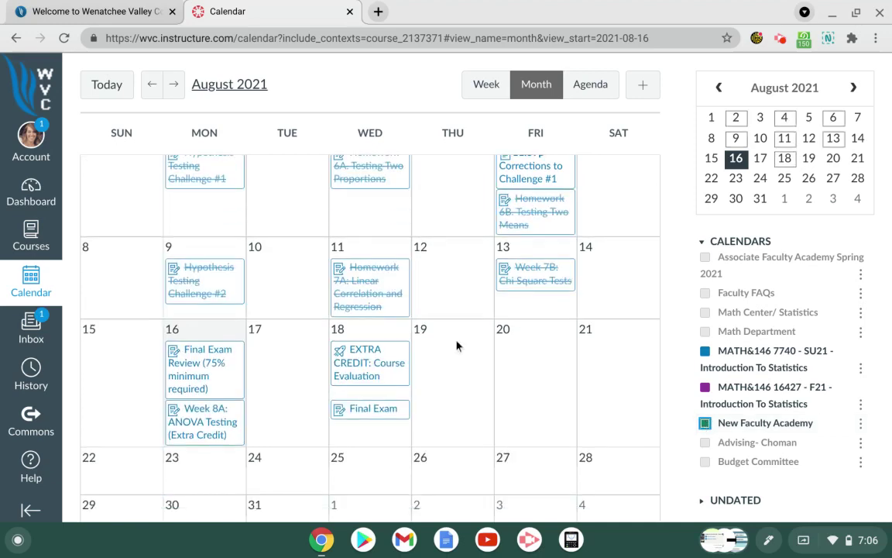
pyautogui.click(174, 84)
pyautogui.scroll(-1, 382, 292)
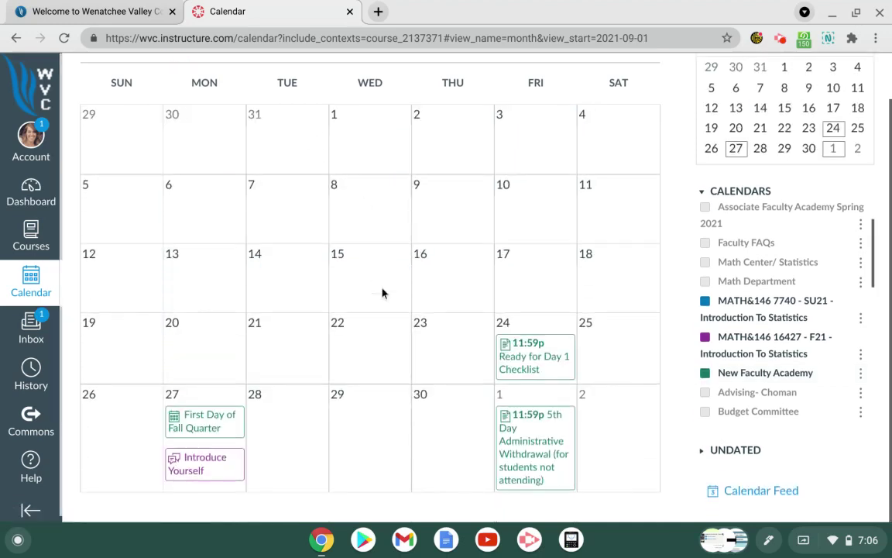
# Hide the MATH&146 7740 - SU21 and New Faculty Academy calendars.
pyautogui.click(705, 302)
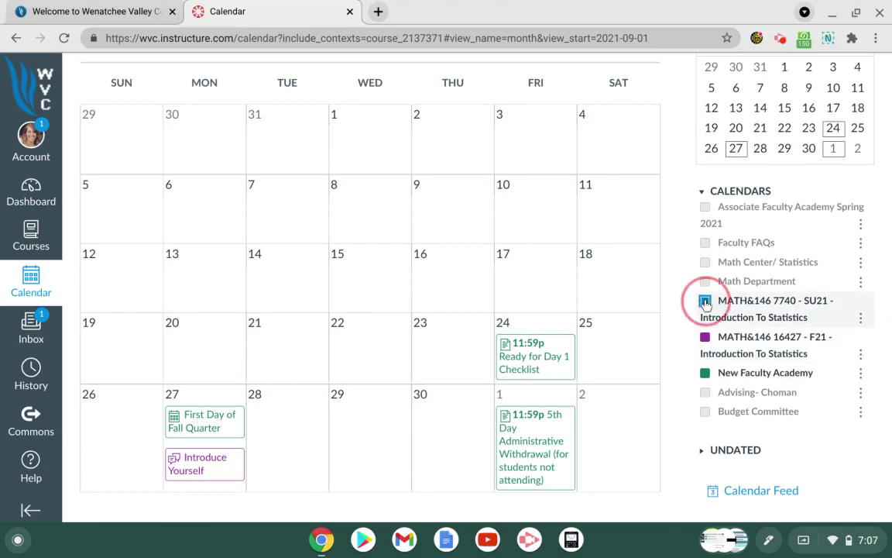
pyautogui.click(706, 374)
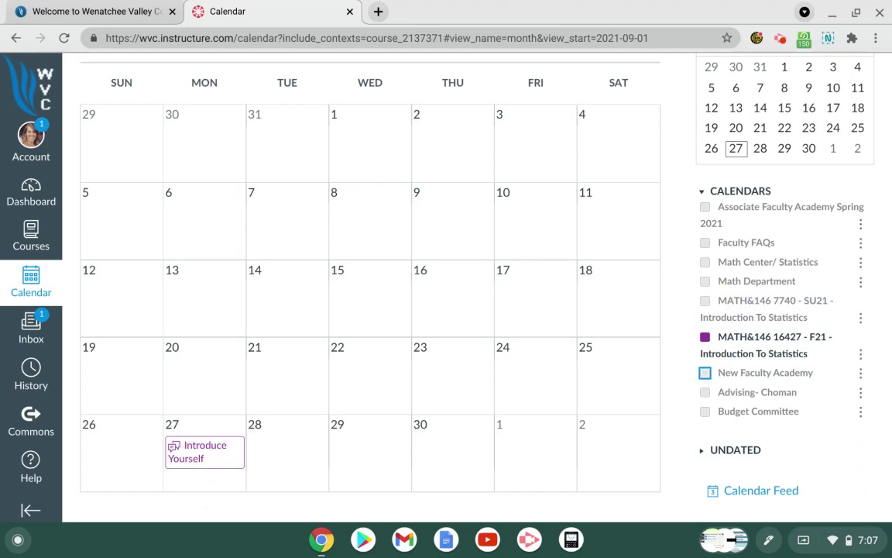
# Create the event "First Day of Fall Quarter" on September 27, 2021 in the MATH&146 16427 - F21 calendar.
pyautogui.click(212, 482)
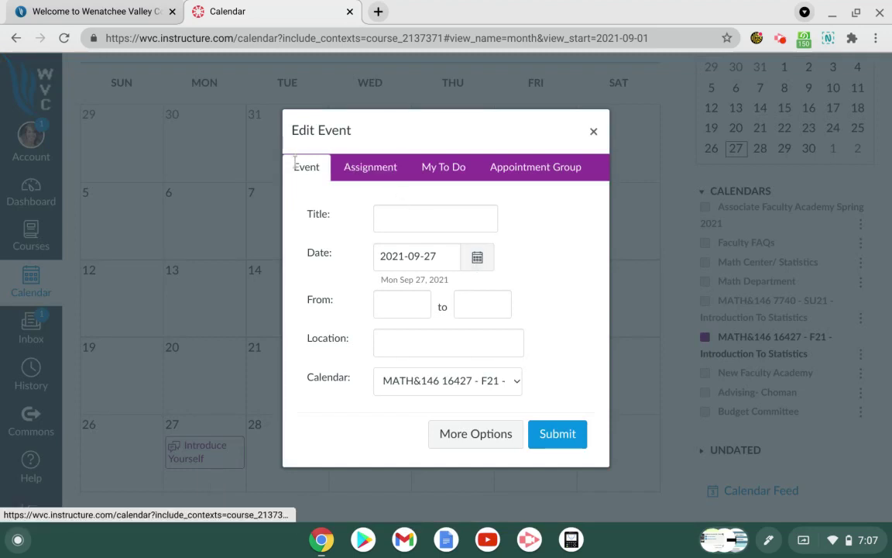
pyautogui.click(422, 215)
pyautogui.write('Fir')
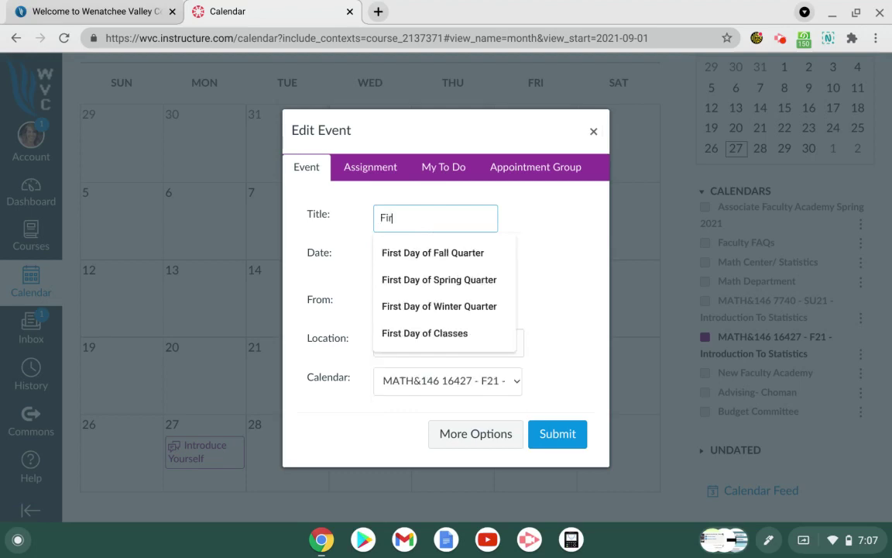
pyautogui.write('st Day of Fall Quarter')
pyautogui.click(480, 256)
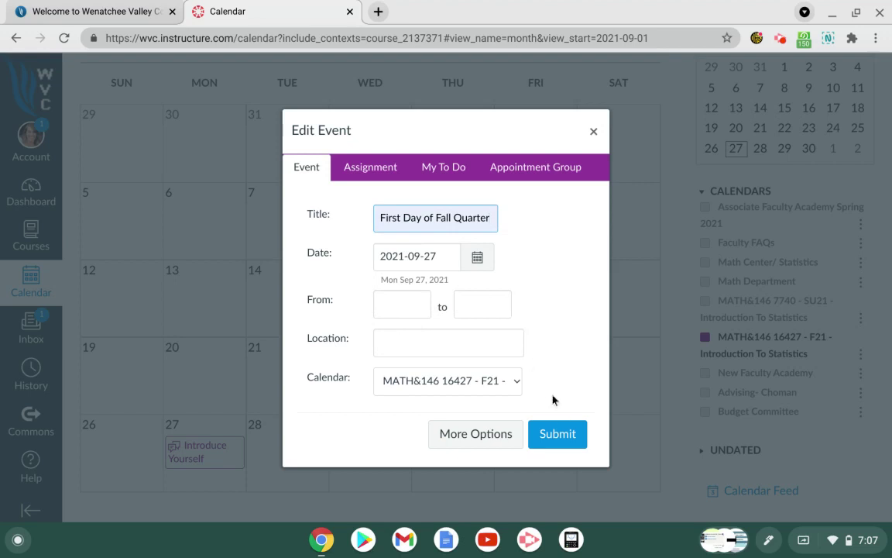
pyautogui.click(558, 434)
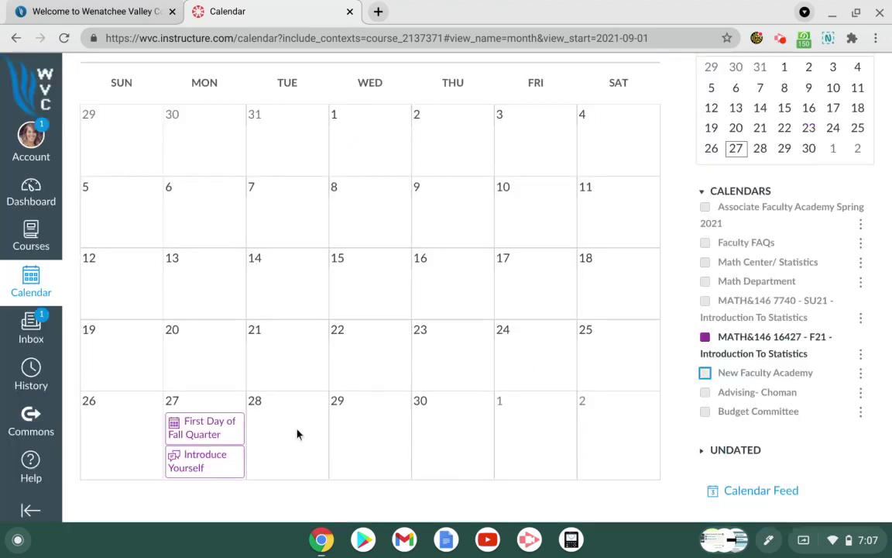
# Examine the full set of options for a new September 30, 2021 event and cancel without creating it.
pyautogui.click(437, 434)
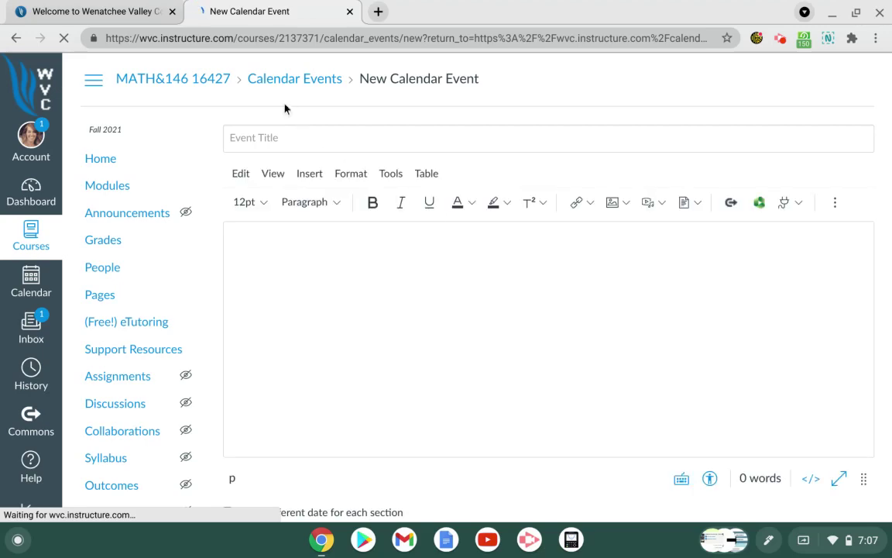
pyautogui.scroll(-2, 488, 299)
pyautogui.scroll(2, 488, 299)
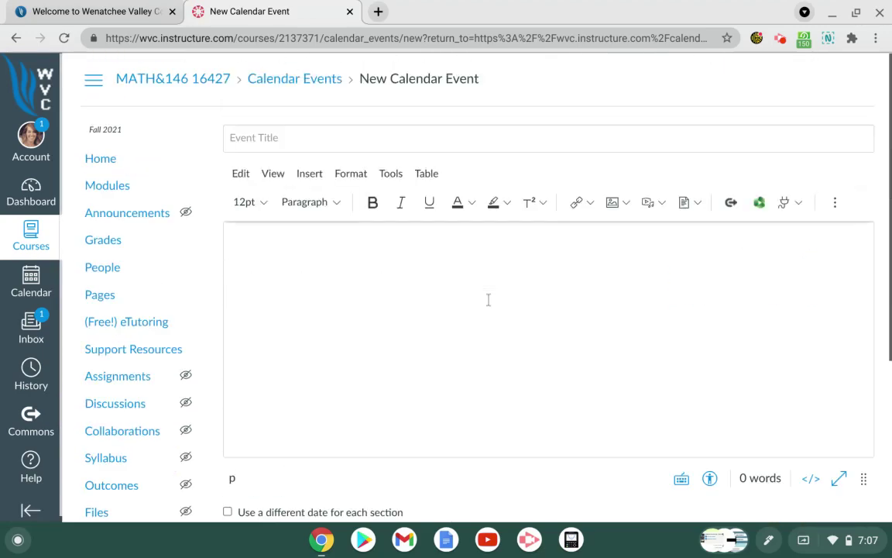
pyautogui.scroll(-3, 488, 299)
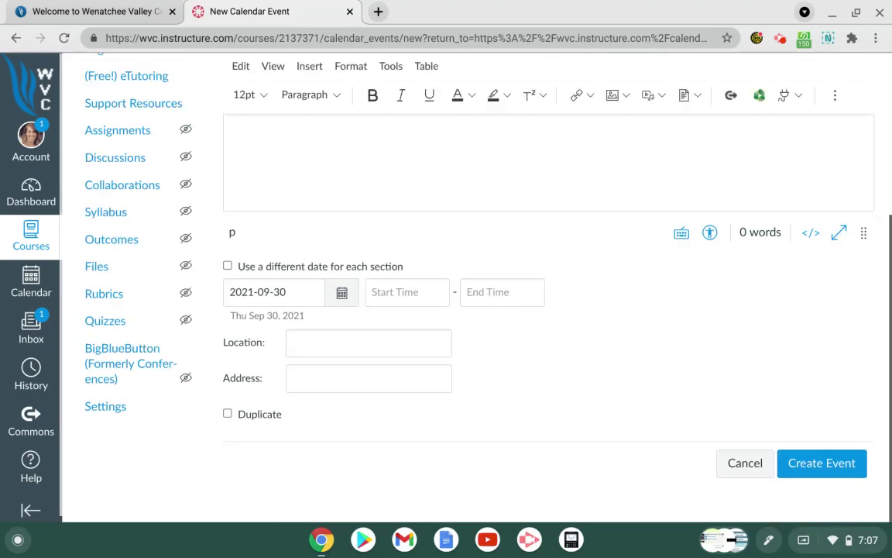
pyautogui.click(742, 463)
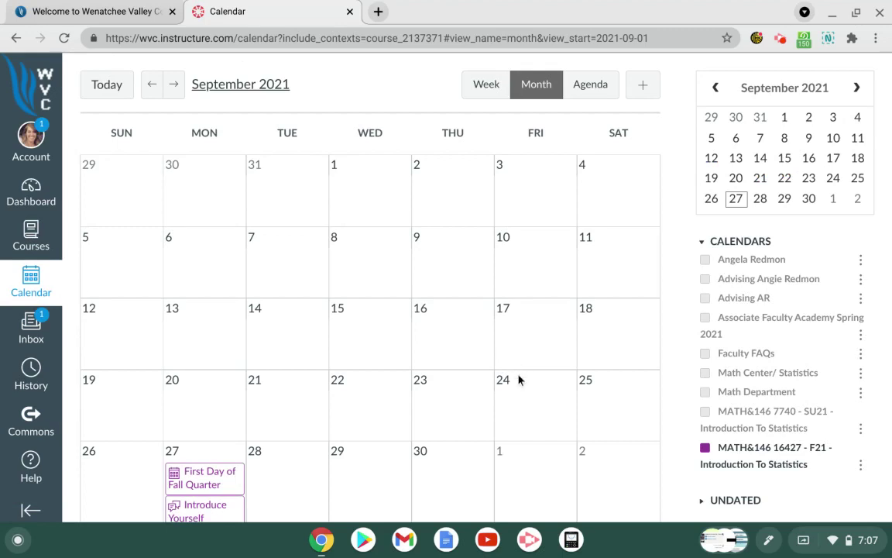
# Move the Introduce Yourself discussion to September 29 in the calendar.
pyautogui.scroll(-1, 519, 379)
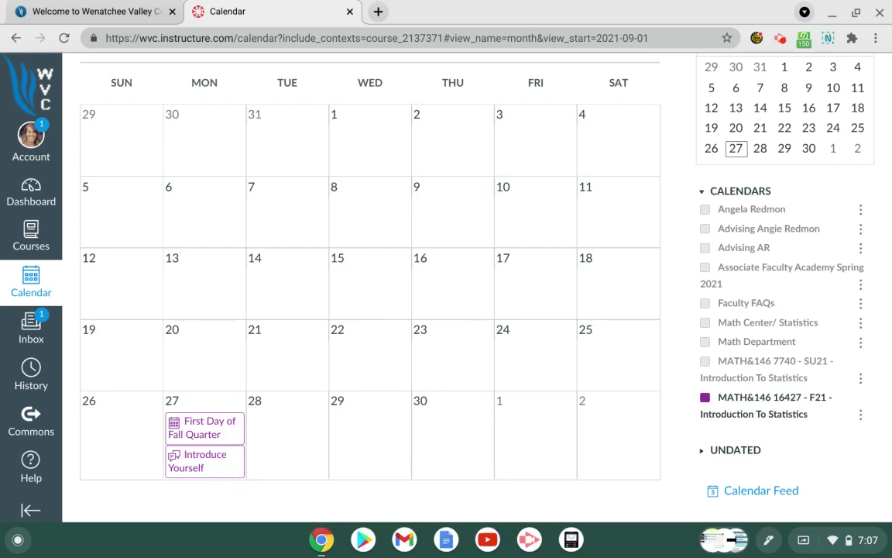
pyautogui.click(227, 467)
pyautogui.moveTo(227, 467); pyautogui.dragTo(394, 426)
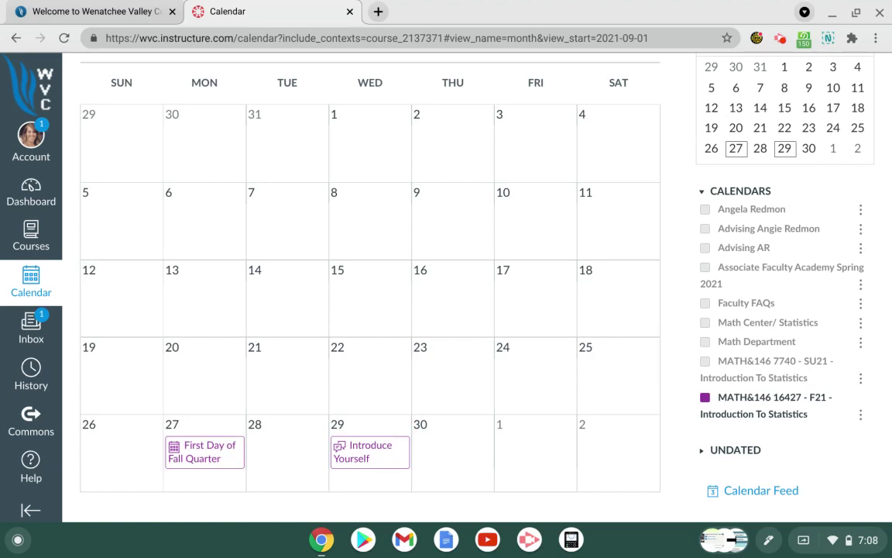
pyautogui.moveTo(209, 453)
pyautogui.mouseDown()
pyautogui.moveTo(282, 449)
pyautogui.moveTo(210, 453)
pyautogui.moveTo(217, 449)
pyautogui.mouseUp()
pyautogui.scroll(2, 545, 457)
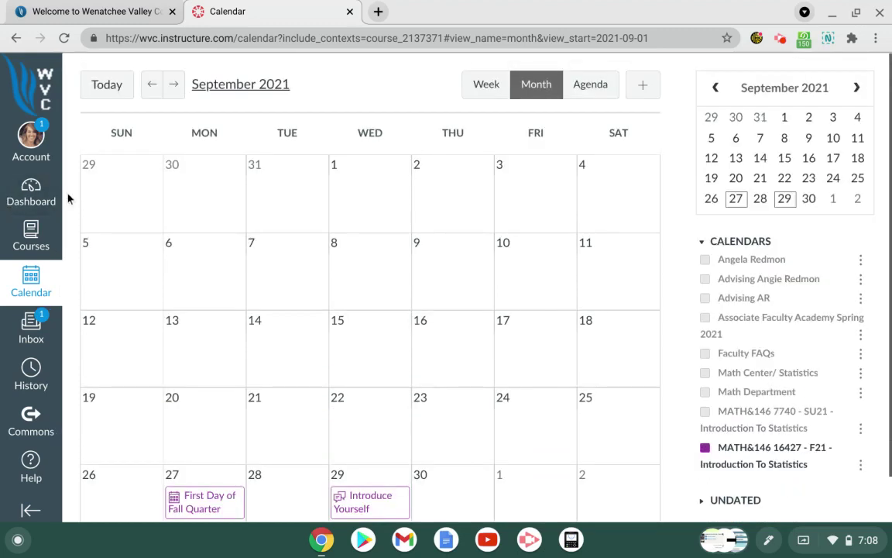
pyautogui.scroll(-2, 301, 380)
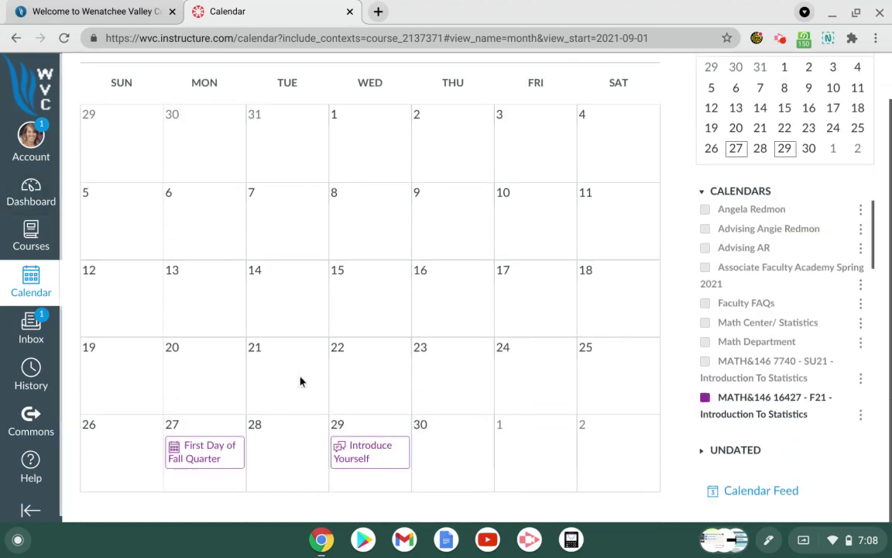
# Open the Assignments page of the unpublished MATH&146 16427 - F21 course from the Dashboard.
pyautogui.click(31, 193)
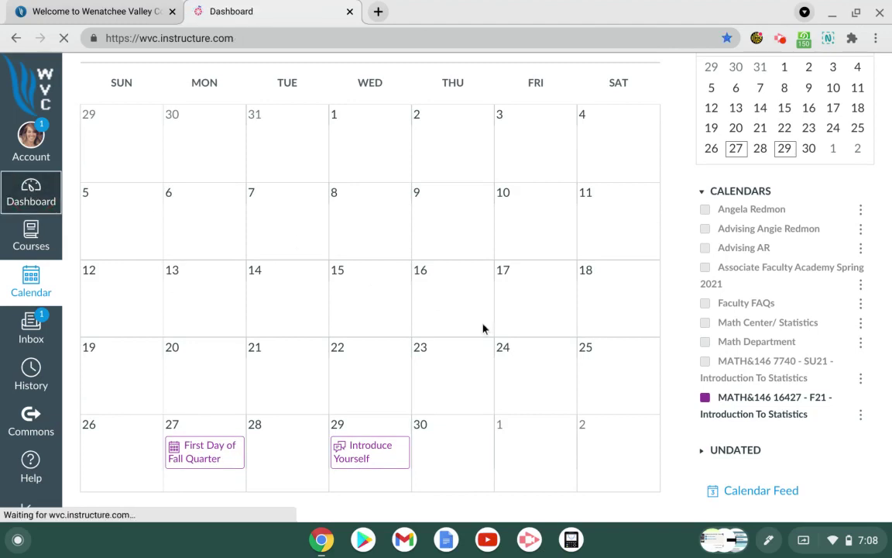
pyautogui.scroll(-10, 435, 290)
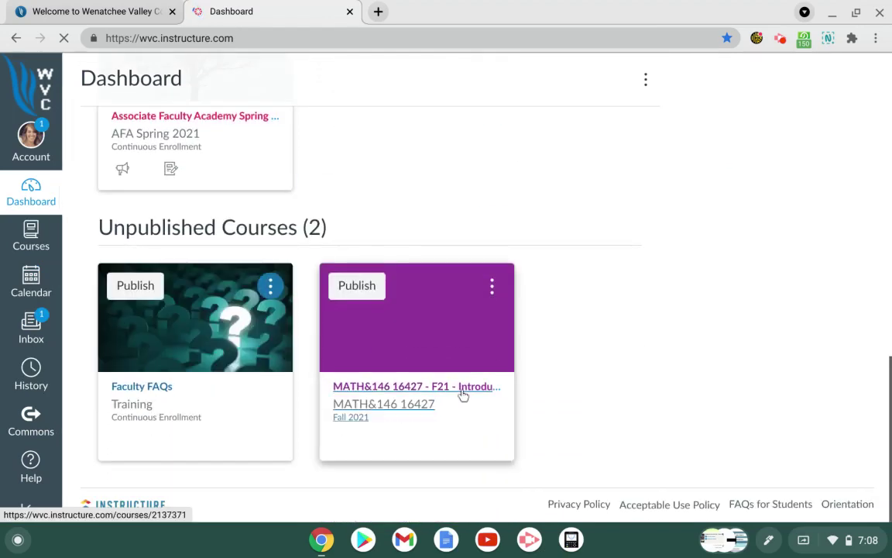
pyautogui.click(463, 388)
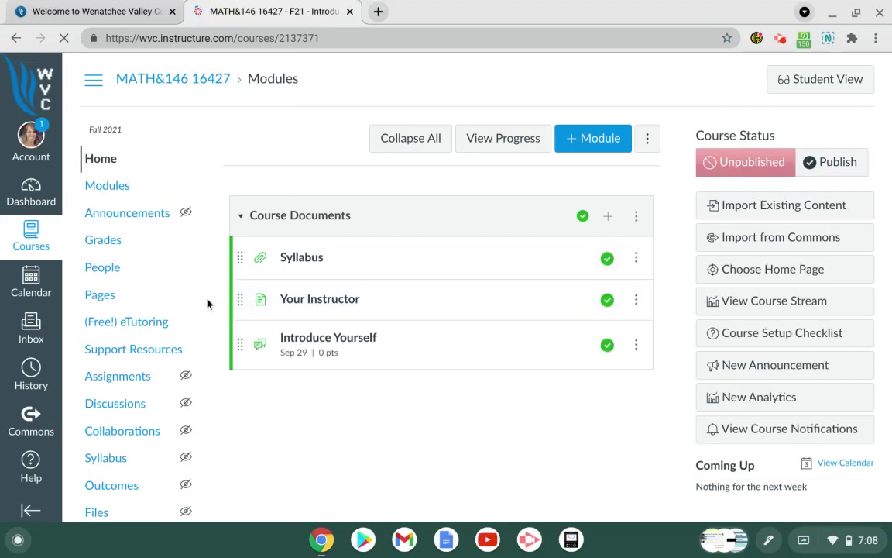
pyautogui.scroll(-1, 175, 279)
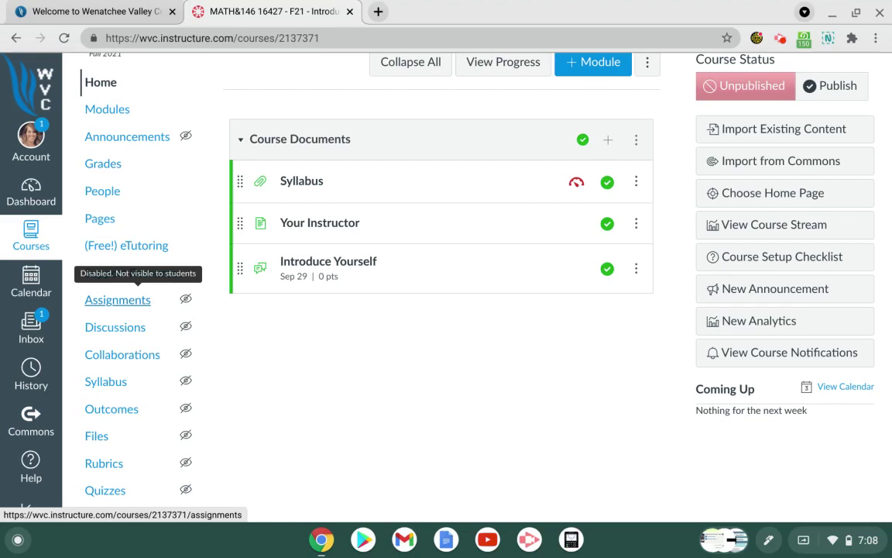
pyautogui.click(142, 302)
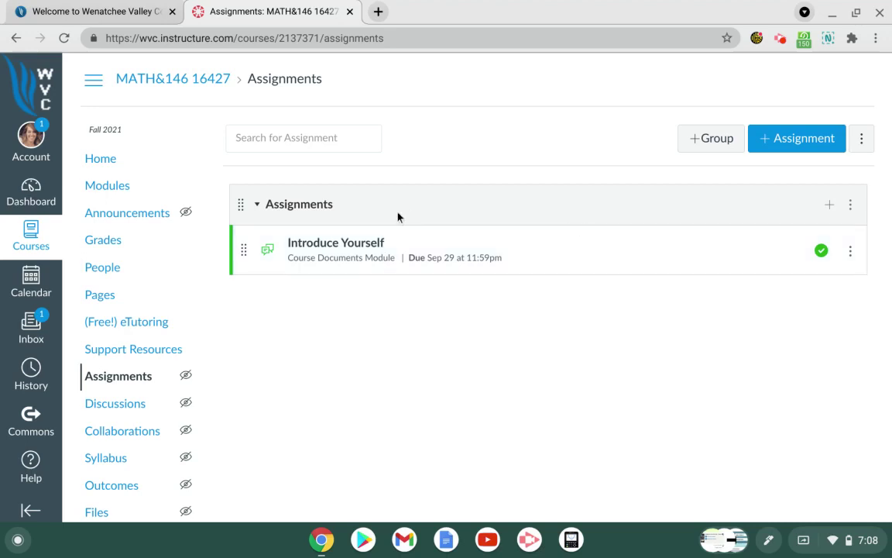
# Add an assignment group named Exams to the course.
pyautogui.click(711, 141)
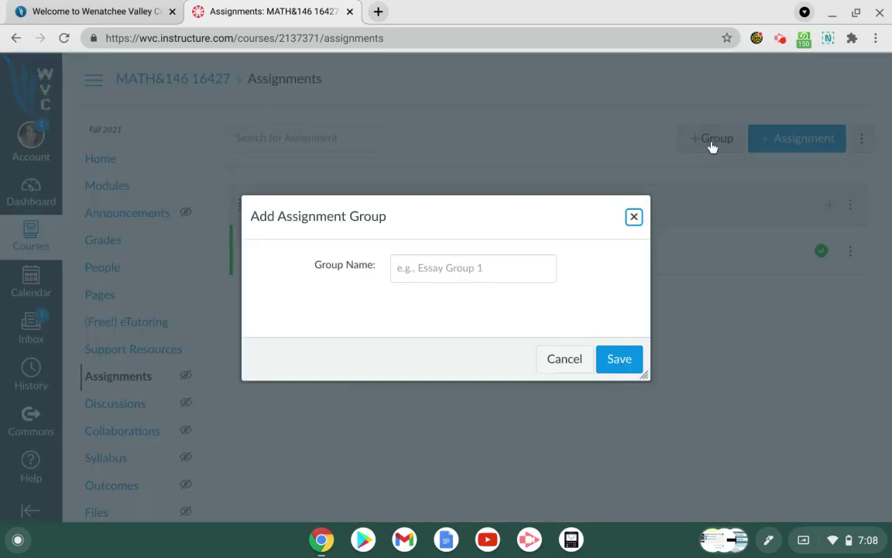
pyautogui.click(443, 275)
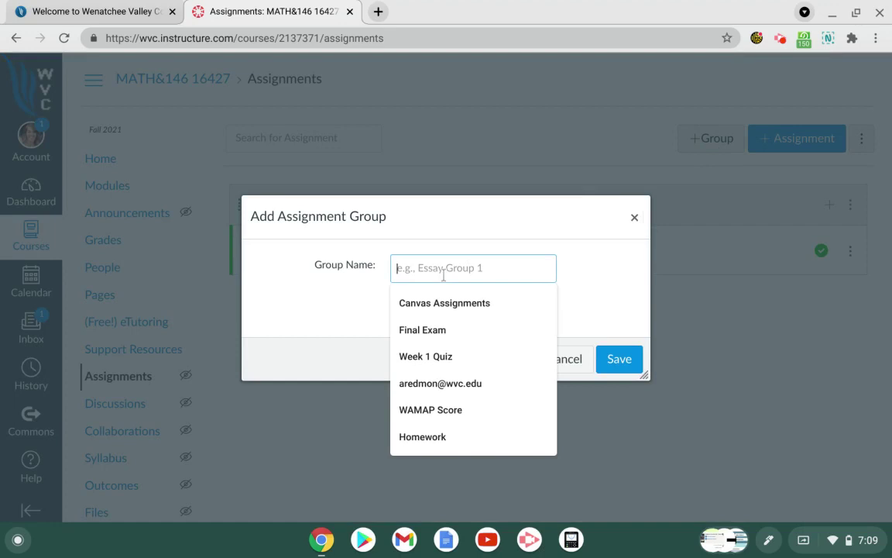
pyautogui.write('Exams')
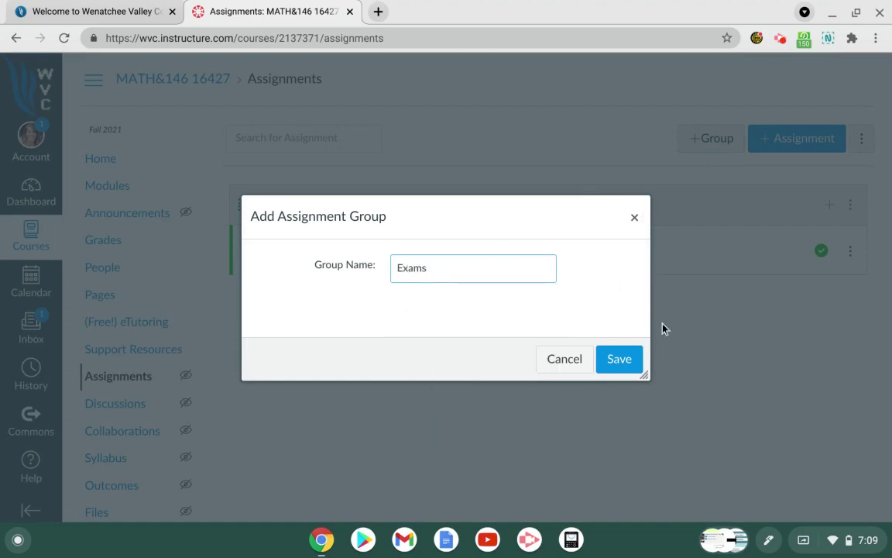
pyautogui.click(624, 359)
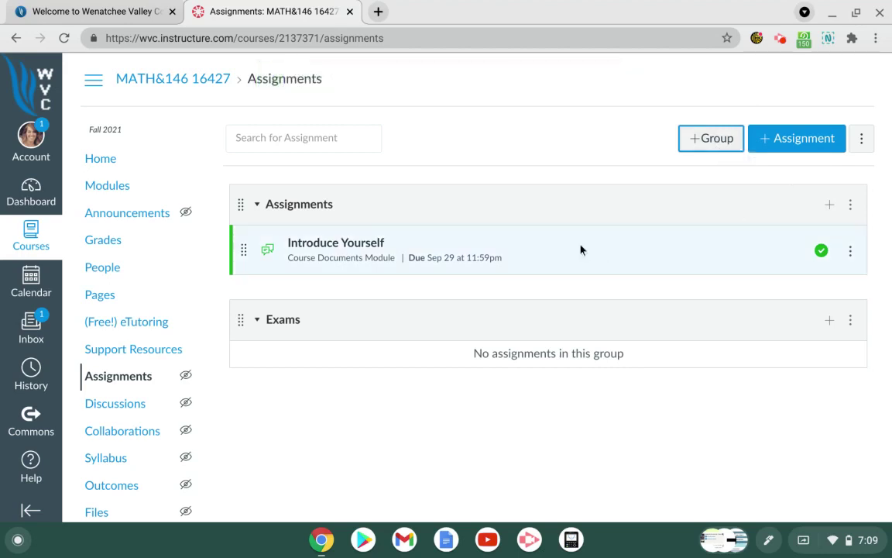
# Weight the final grade by assignment groups, with Assignments at 50% and Exams at 50%, and save the weights.
pyautogui.click(862, 140)
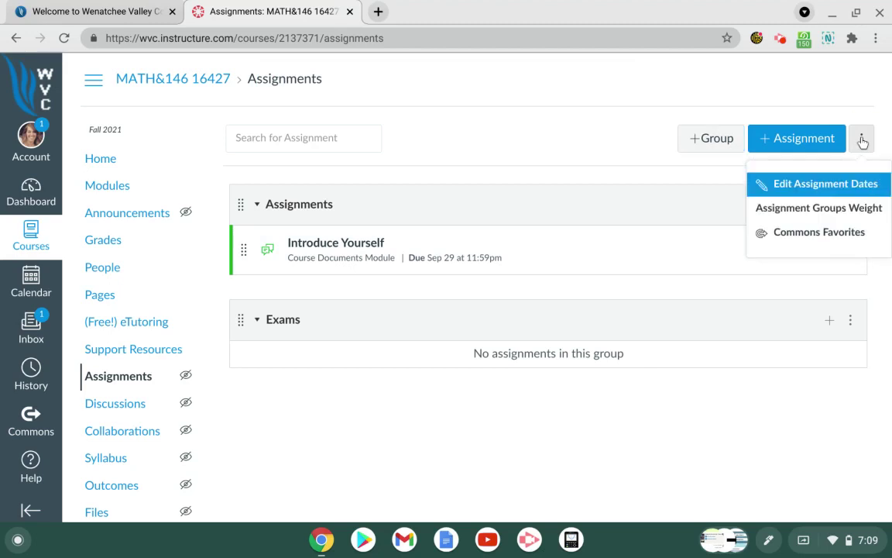
pyautogui.click(838, 215)
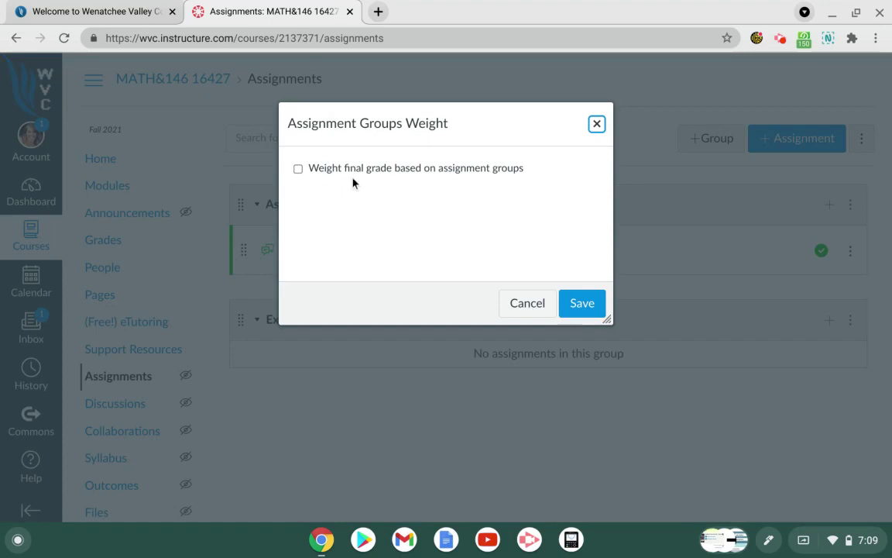
pyautogui.click(298, 170)
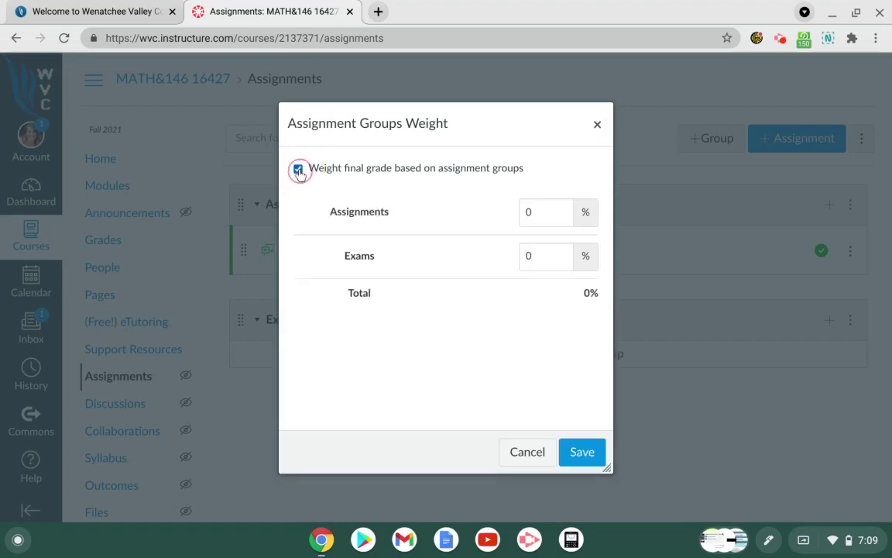
pyautogui.doubleClick(532, 215)
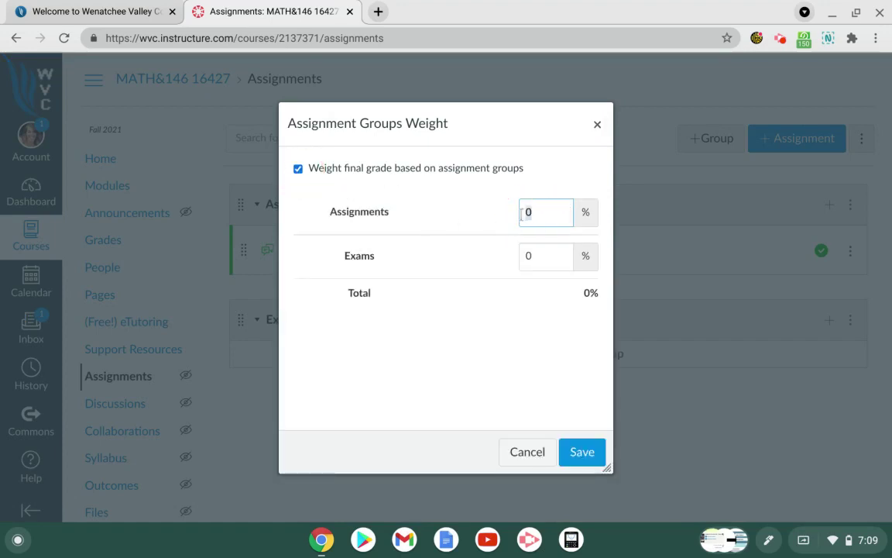
pyautogui.write('50')
pyautogui.press('Tab')
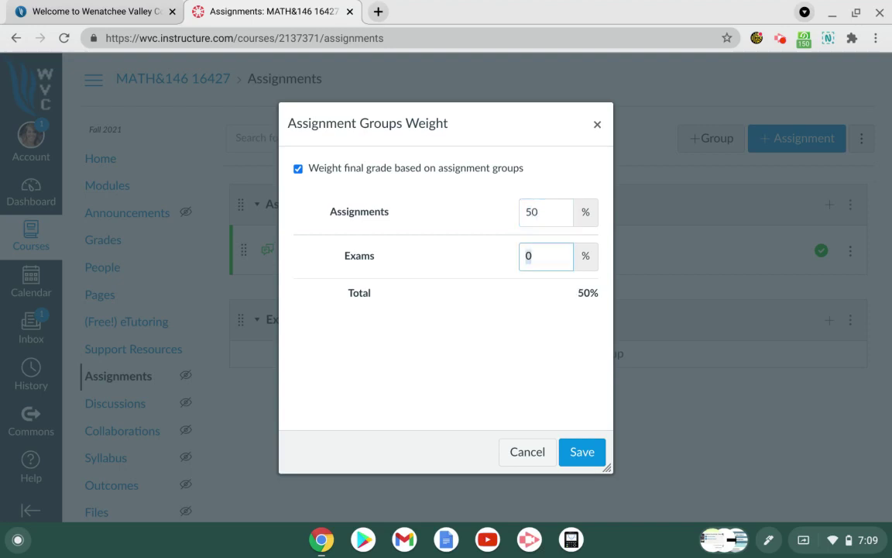
pyautogui.write('50')
pyautogui.click(581, 453)
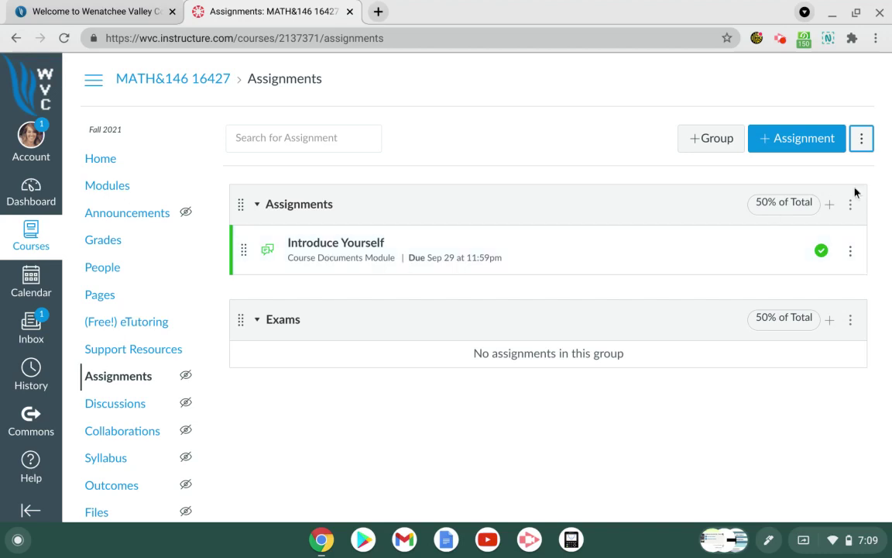
# Start a new assignment named Homework #1 in the Assignments group, due October 1, 2021 at 11:59pm.
pyautogui.click(831, 206)
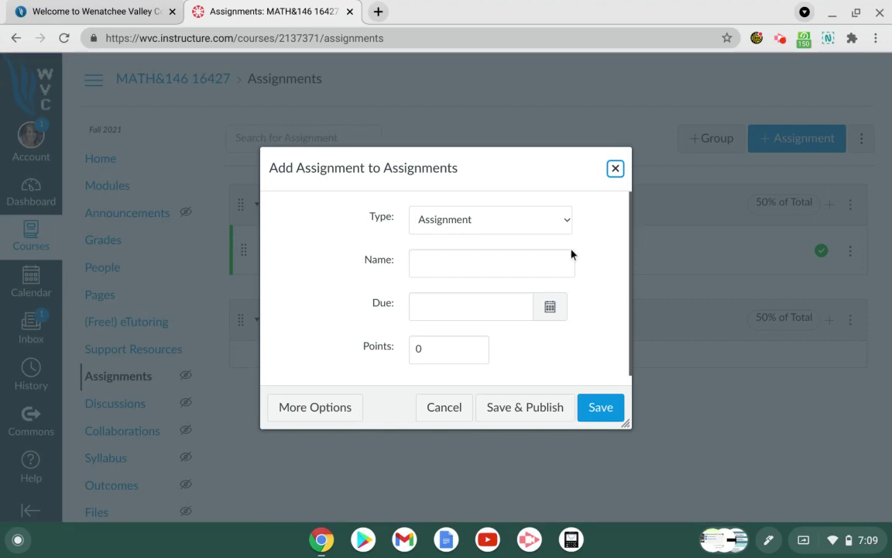
pyautogui.click(424, 268)
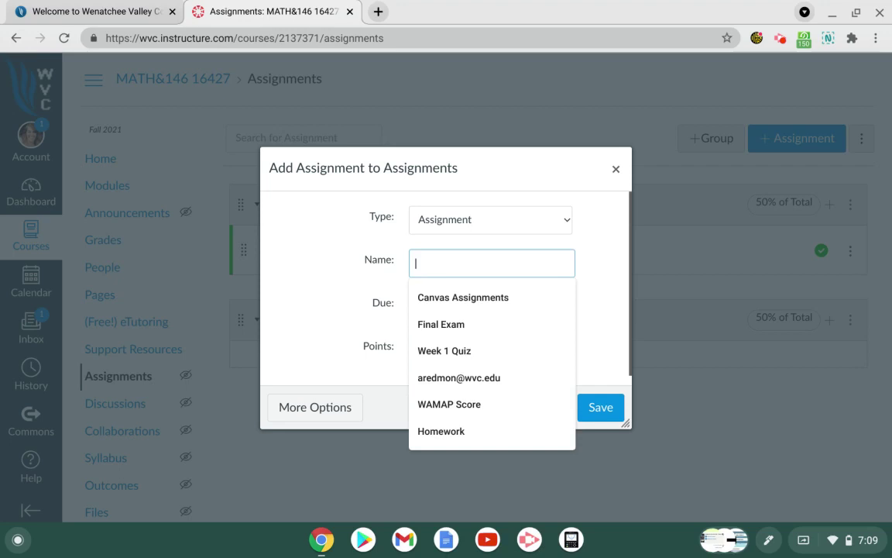
pyautogui.write('Homework #1')
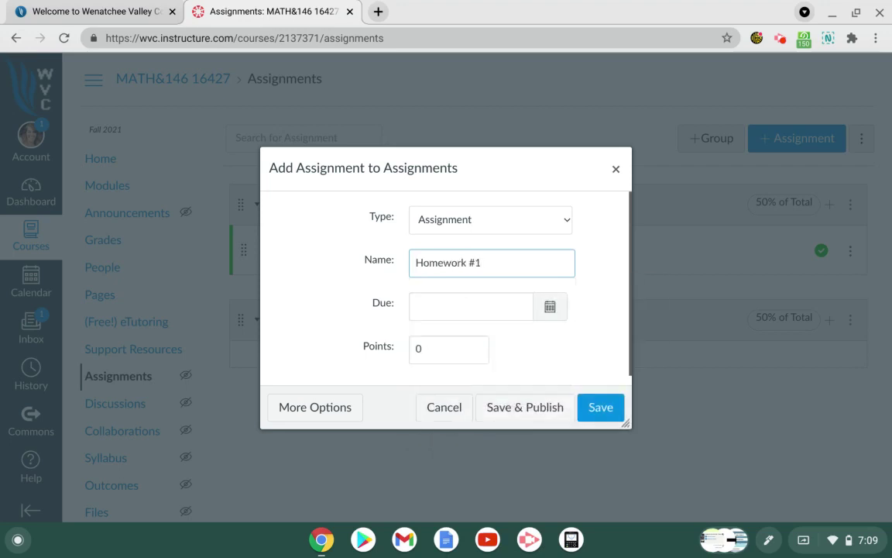
pyautogui.click(553, 308)
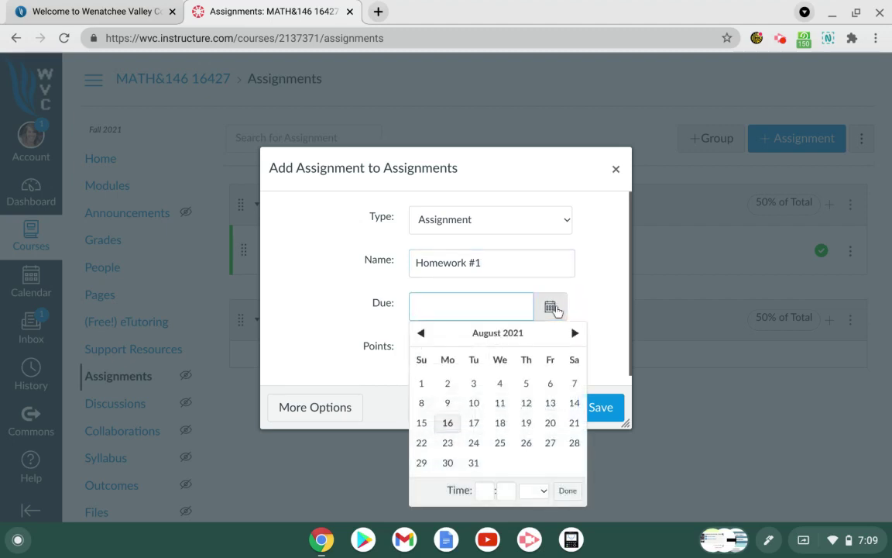
pyautogui.click(574, 335)
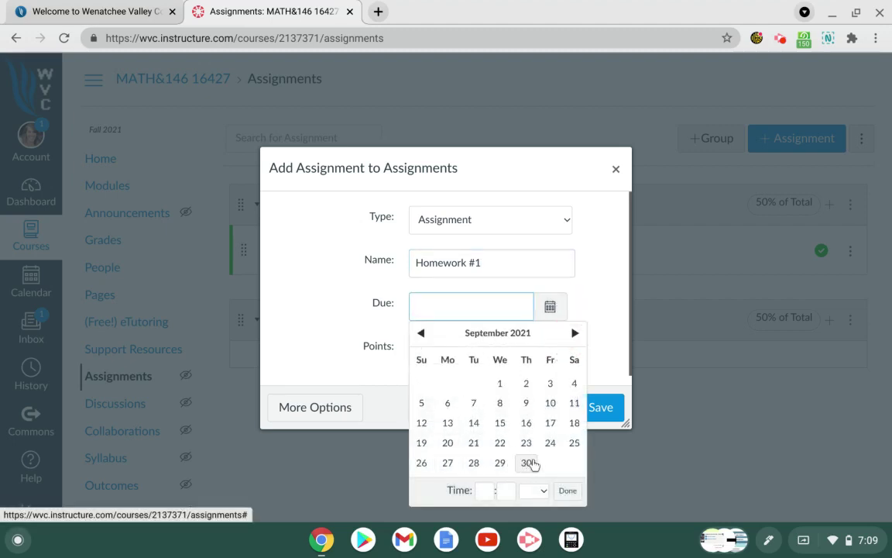
pyautogui.click(574, 334)
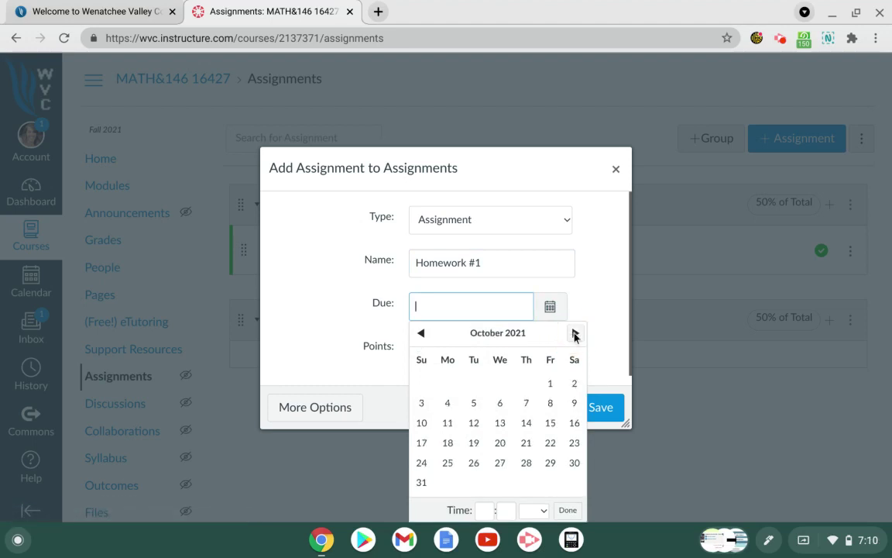
pyautogui.click(549, 381)
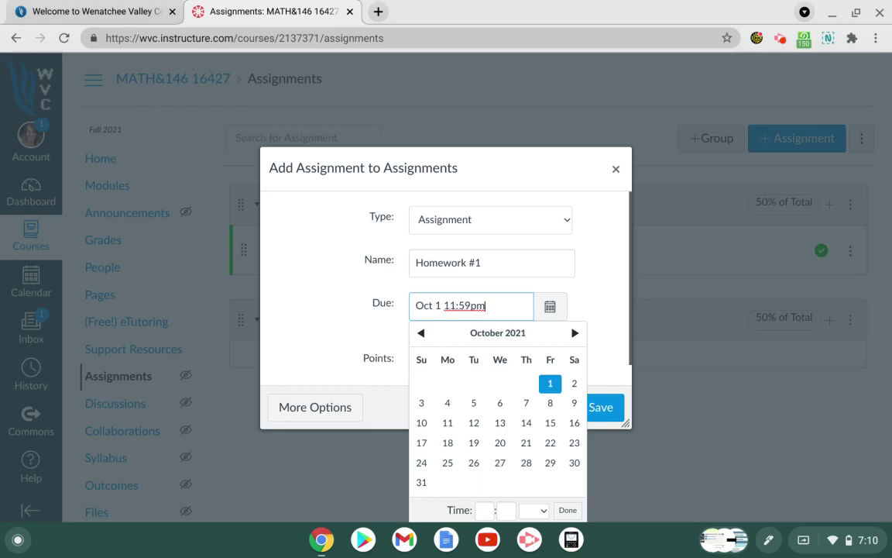
pyautogui.click(567, 513)
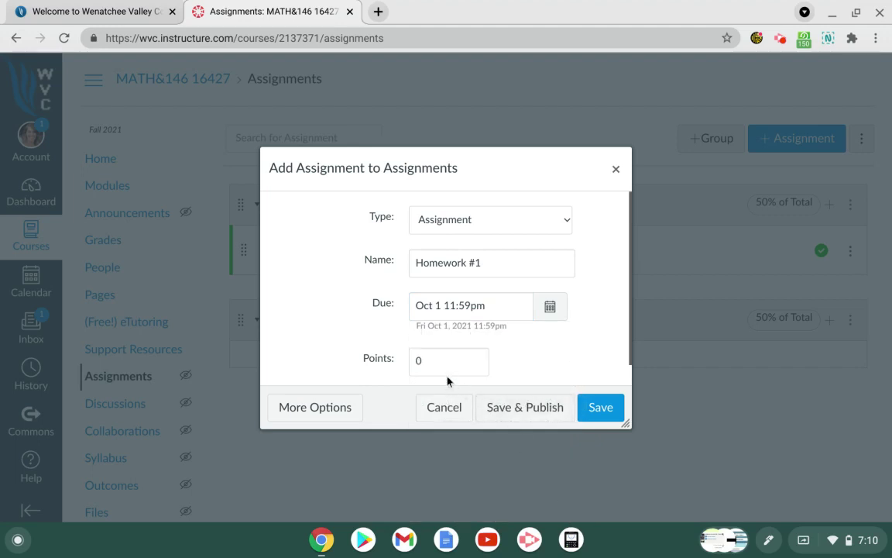
# Set the Homework #1 points to 10 and open the assignment's full set of options.
pyautogui.moveTo(434, 364); pyautogui.dragTo(416, 362)
pyautogui.write('10')
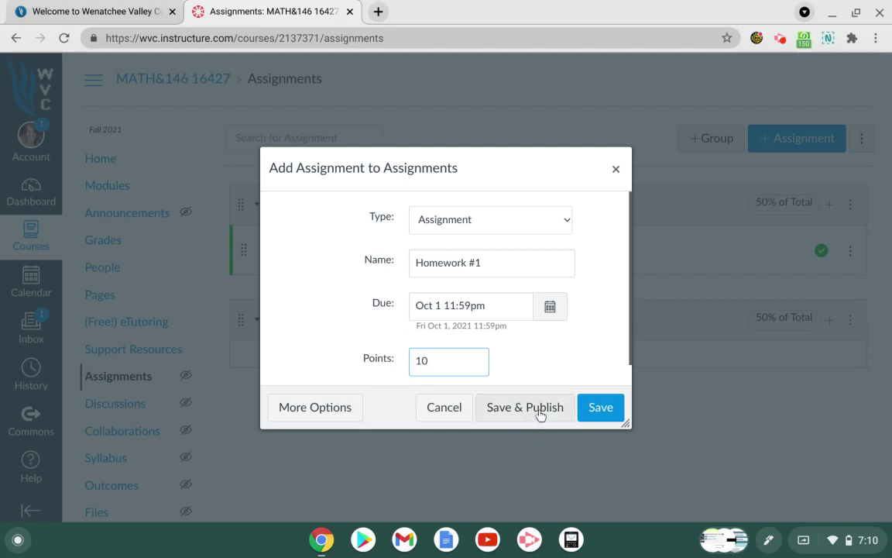
pyautogui.click(322, 417)
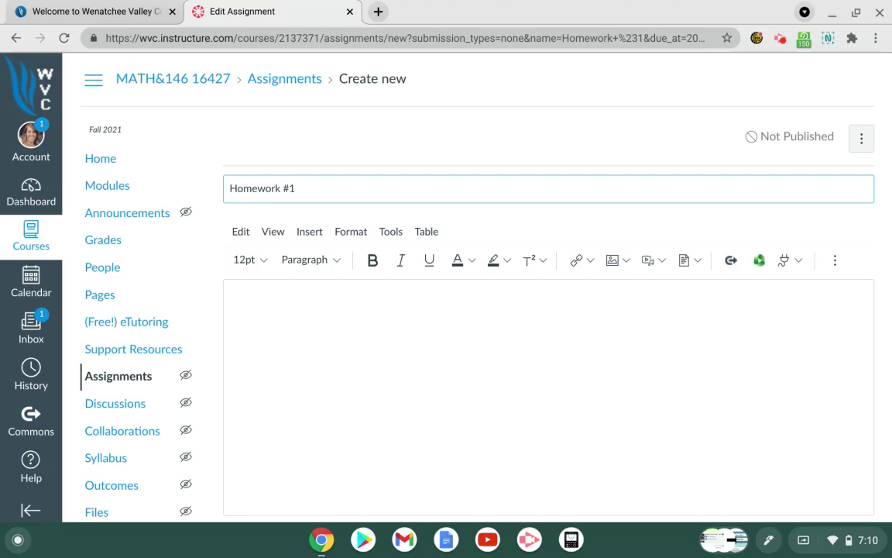
# Enter the assignment description "Please write a paragraph about your first week of the quarter.".
pyautogui.click(265, 307)
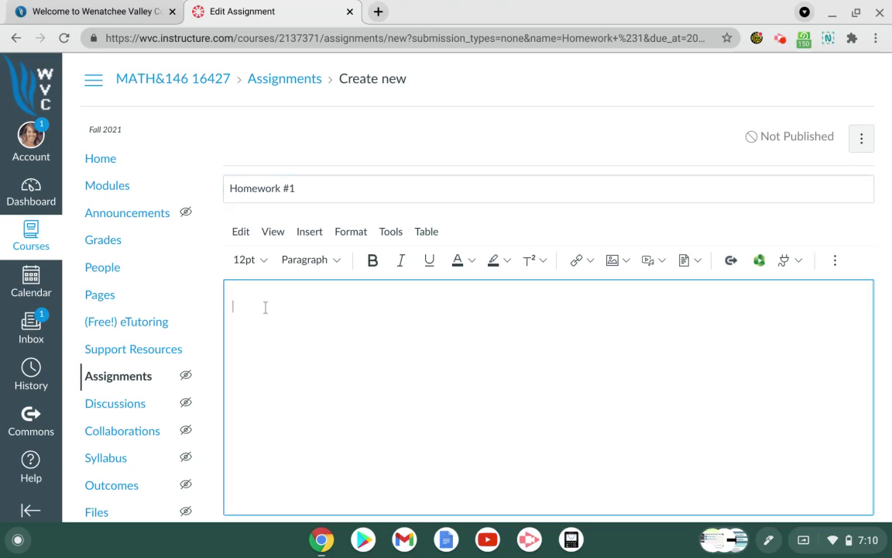
pyautogui.write('Please write a paragraph about your')
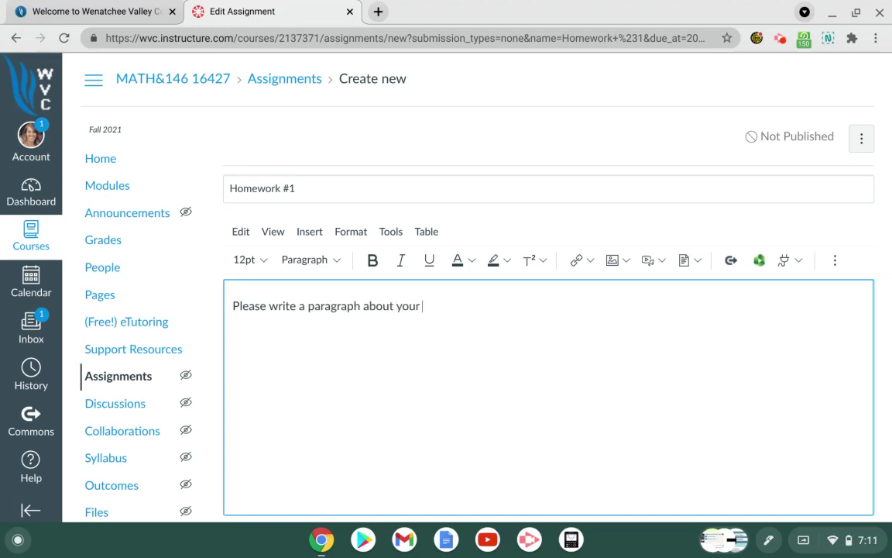
pyautogui.write(' first week of the q')
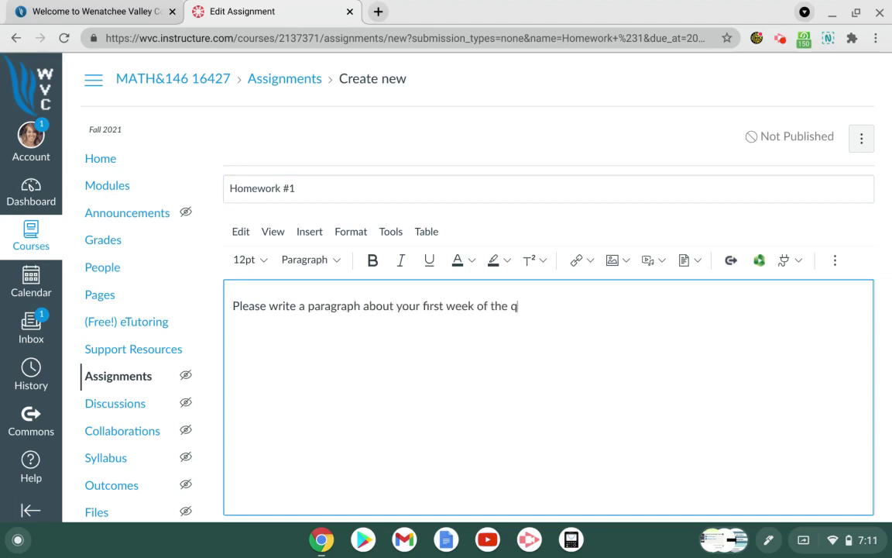
pyautogui.write('uarter.')
# Set the submission type of Homework #1 to Online.
pyautogui.scroll(-1, 536, 316)
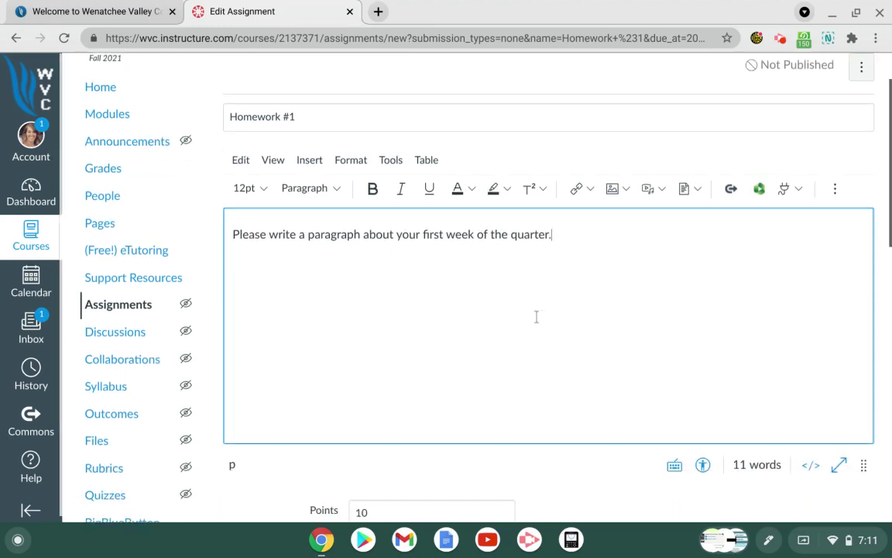
pyautogui.scroll(-3, 536, 316)
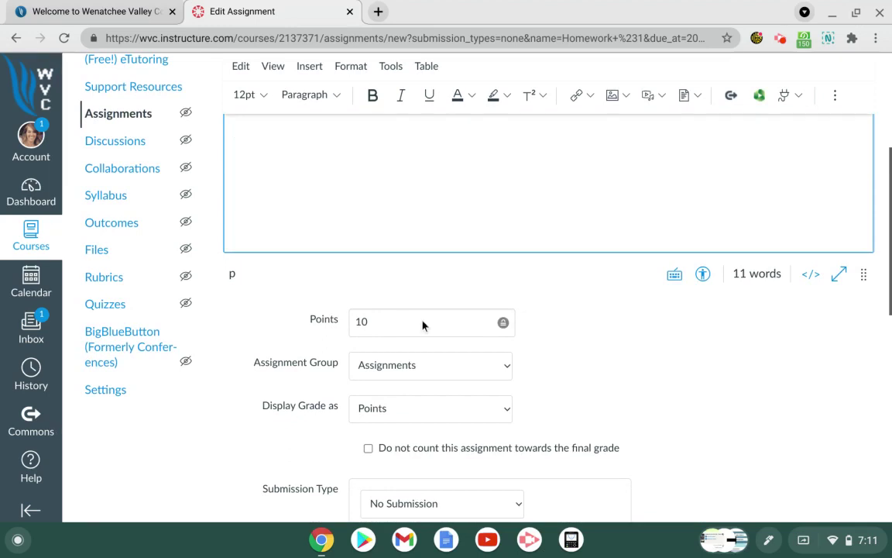
pyautogui.scroll(-1, 423, 326)
pyautogui.scroll(-1, 457, 370)
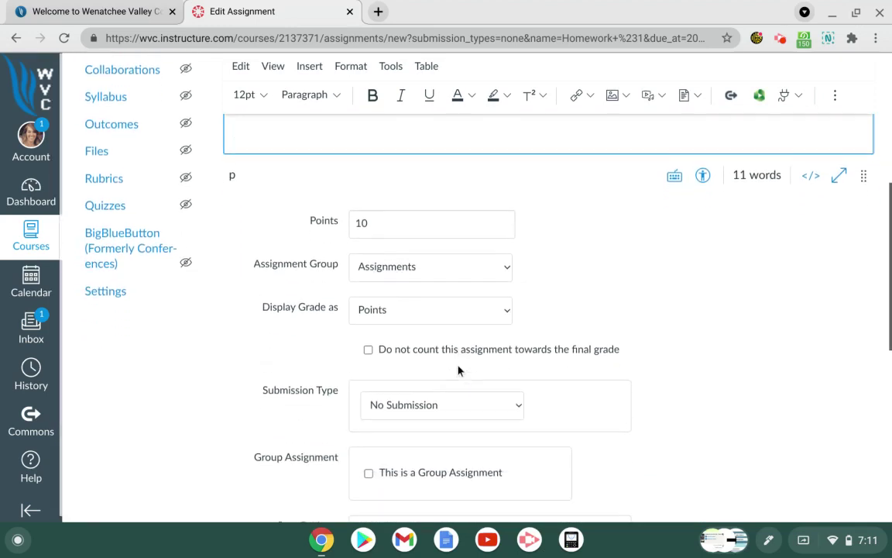
pyautogui.scroll(-1, 458, 370)
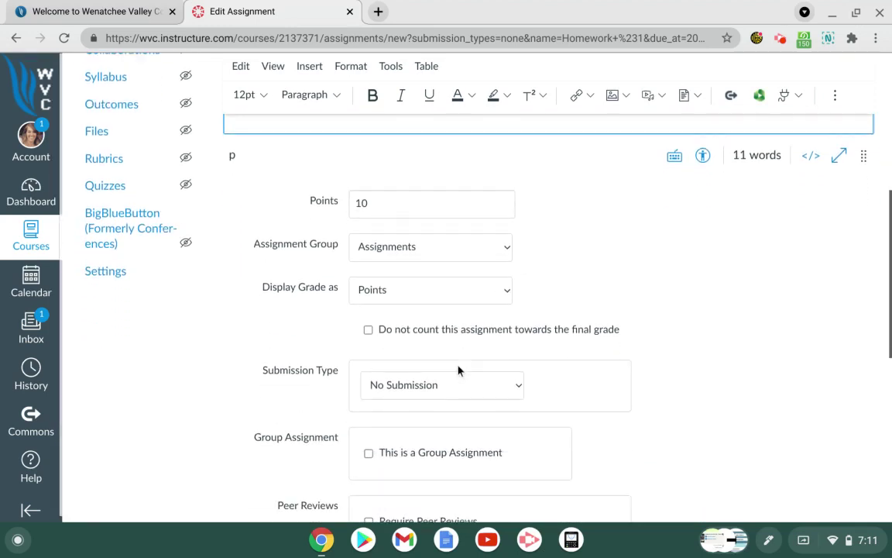
pyautogui.click(516, 387)
pyautogui.click(443, 434)
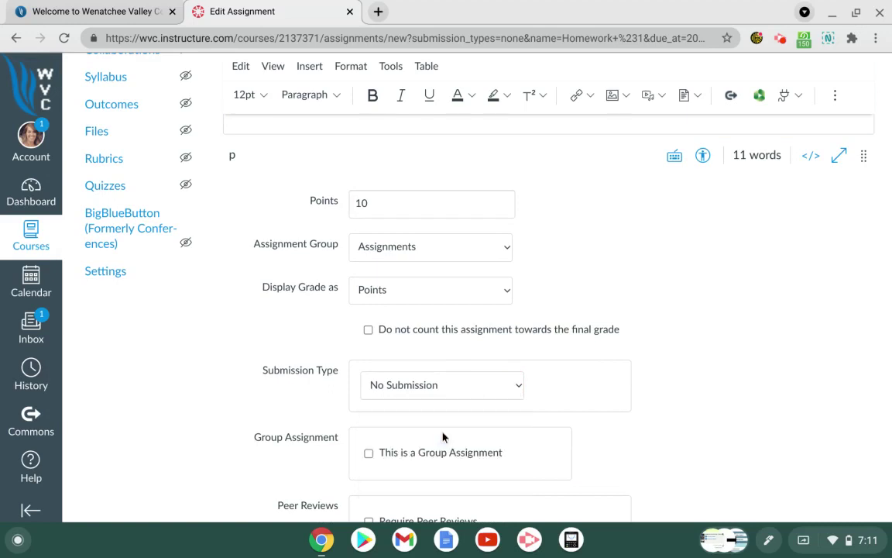
pyautogui.scroll(-2, 524, 443)
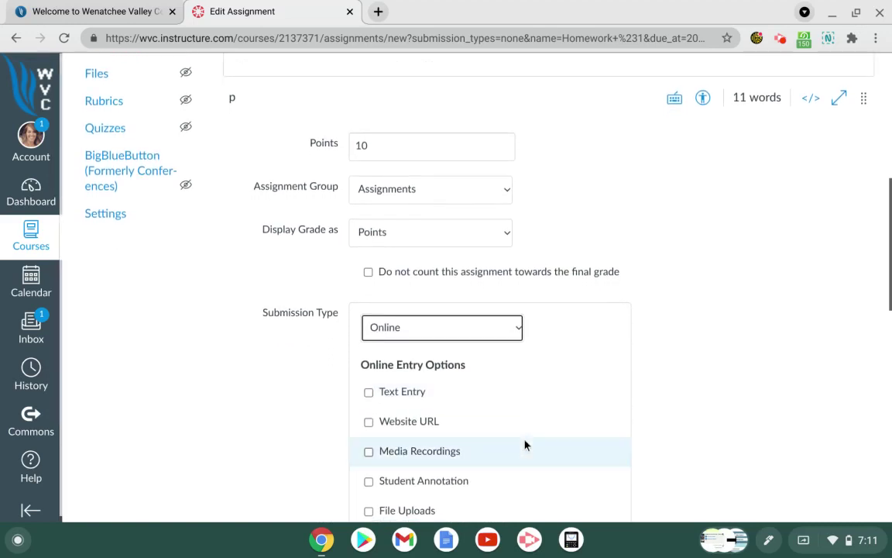
# Try the No Submission and On Paper submission types for Homework #1 and return to Online.
pyautogui.click(518, 330)
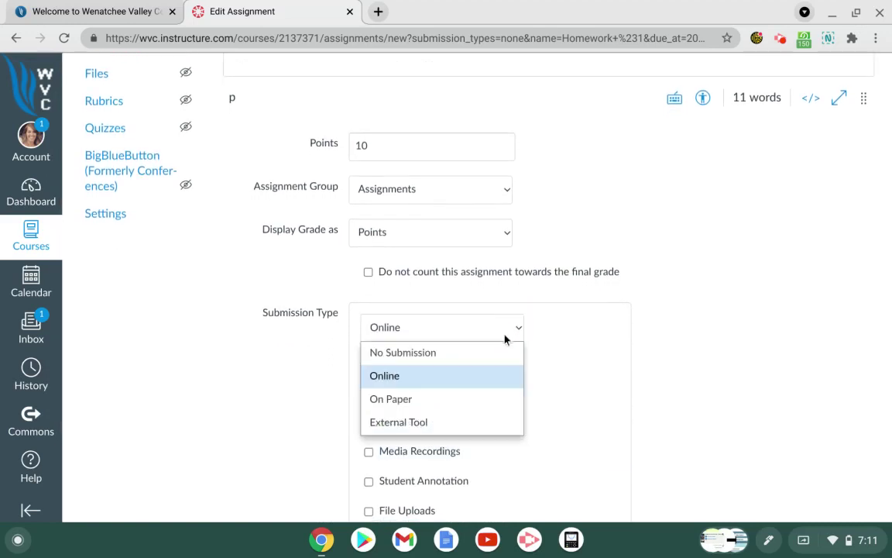
pyautogui.click(481, 353)
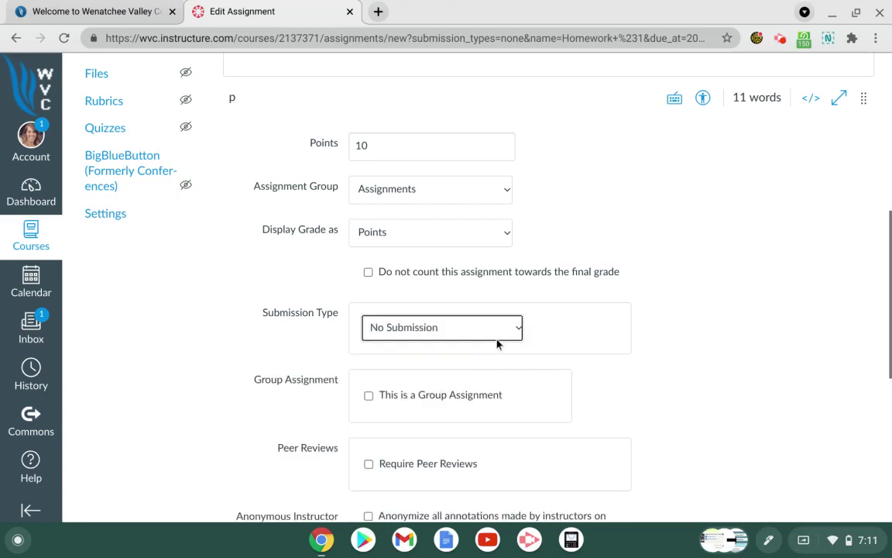
pyautogui.click(521, 332)
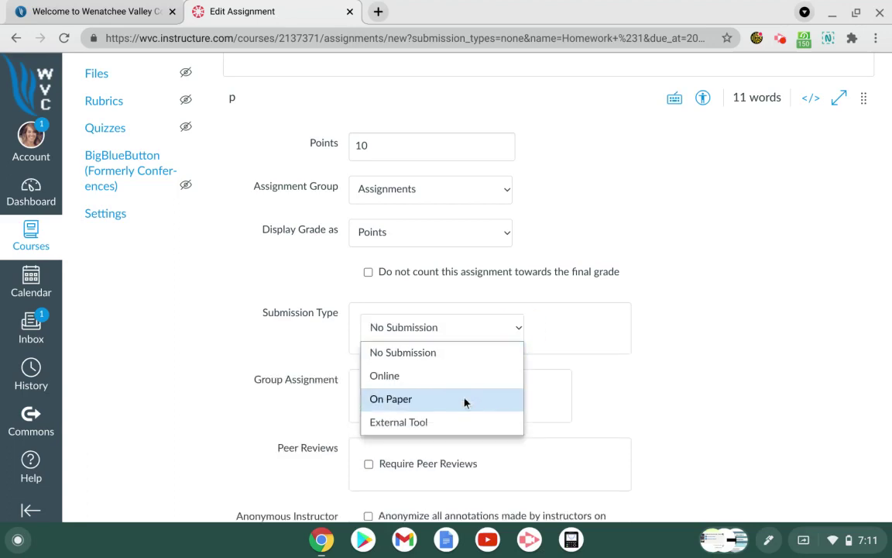
pyautogui.click(465, 399)
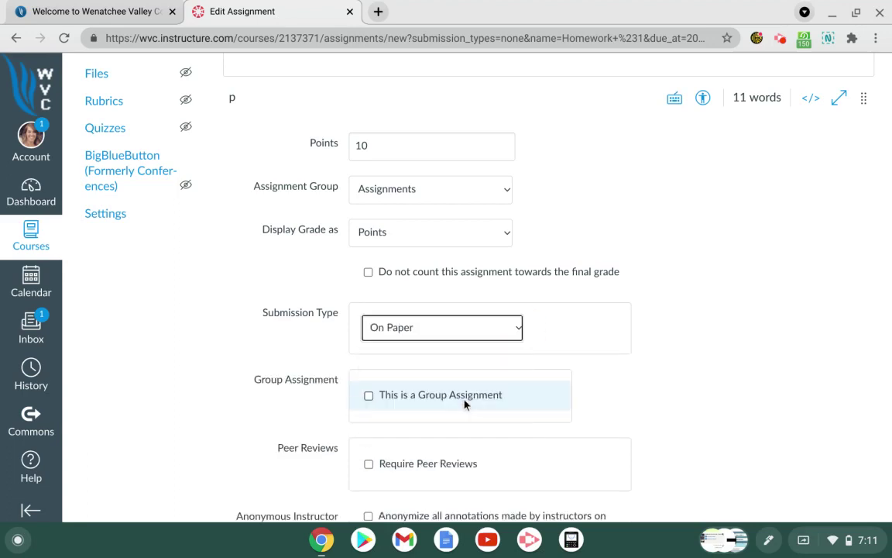
pyautogui.click(516, 328)
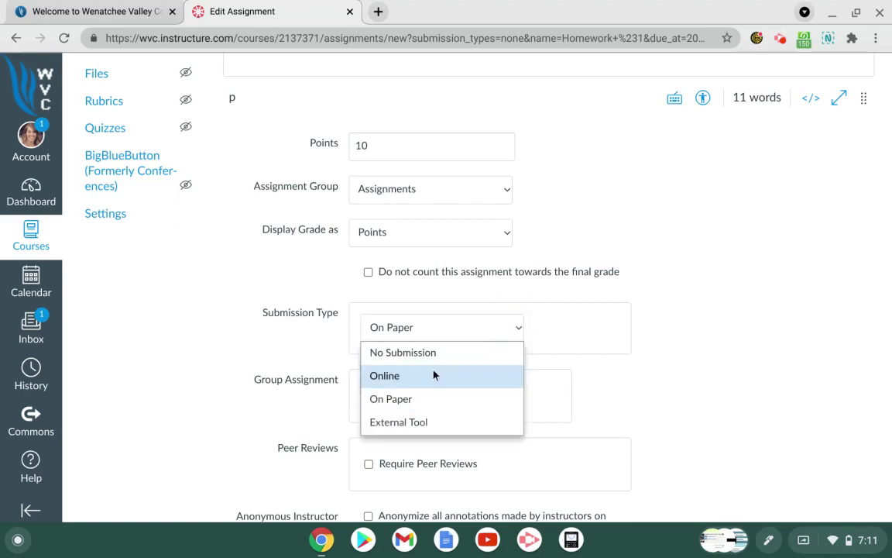
pyautogui.click(430, 374)
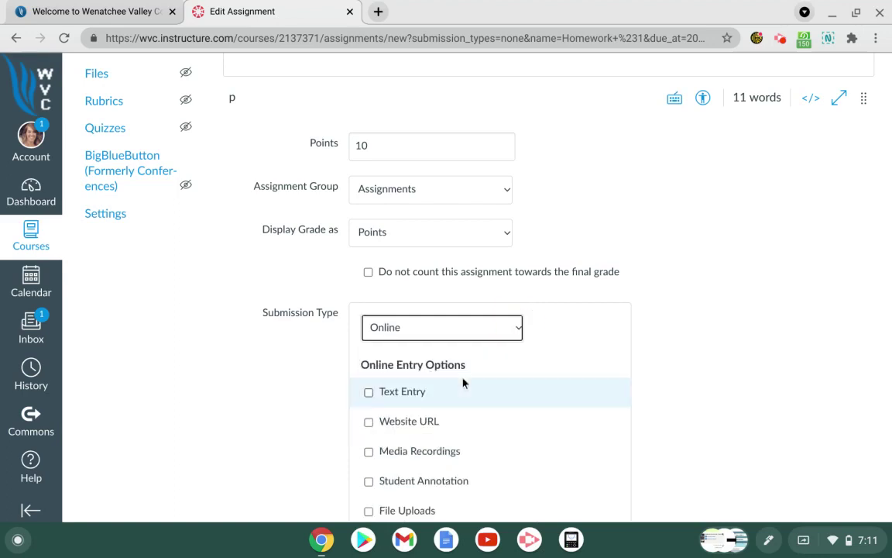
# Allow Text Entry and File Uploads as the online entry options for Homework #1.
pyautogui.scroll(-1, 464, 383)
pyautogui.scroll(-1, 463, 383)
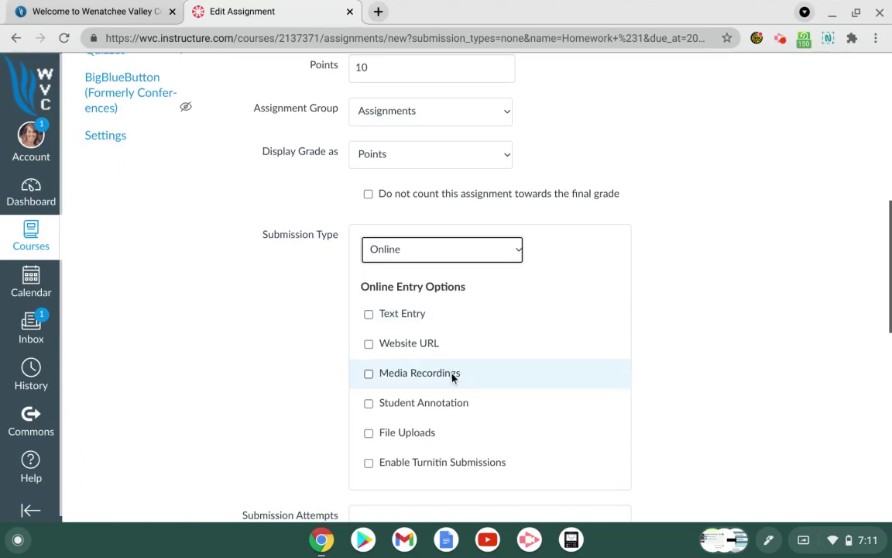
pyautogui.click(369, 316)
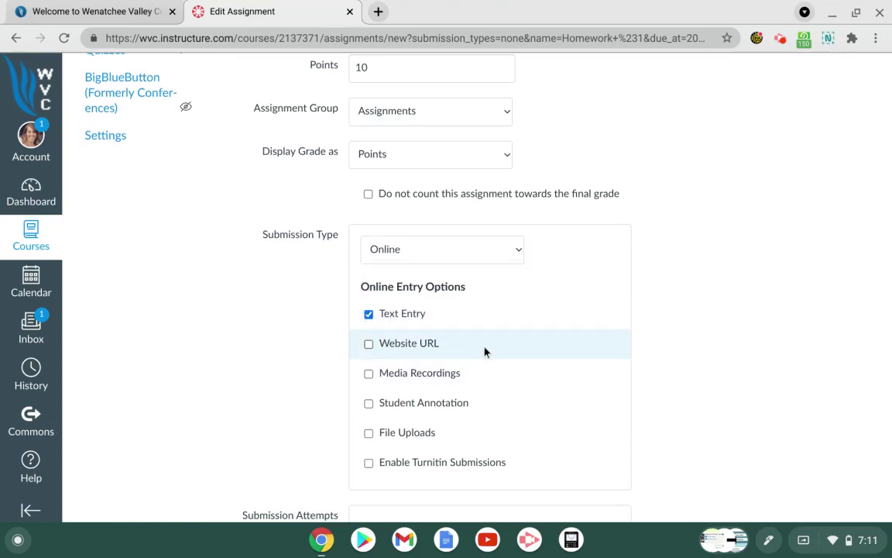
pyautogui.scroll(-1, 484, 350)
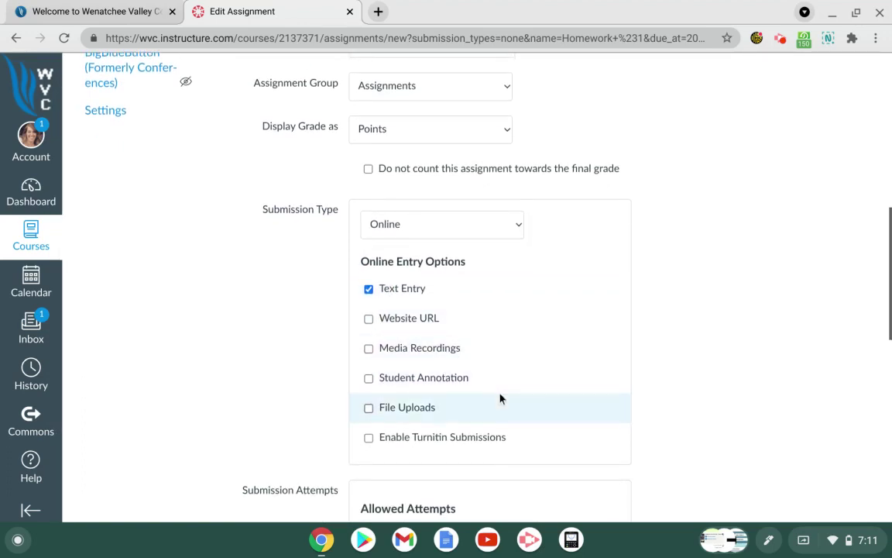
pyautogui.click(368, 409)
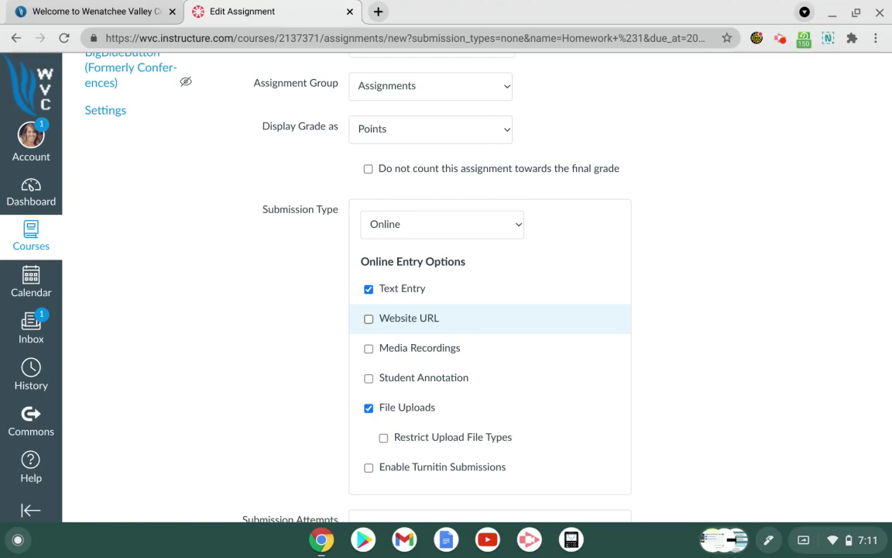
# Set the availability end date of Homework #1 to October 6, 2021.
pyautogui.scroll(-2, 486, 331)
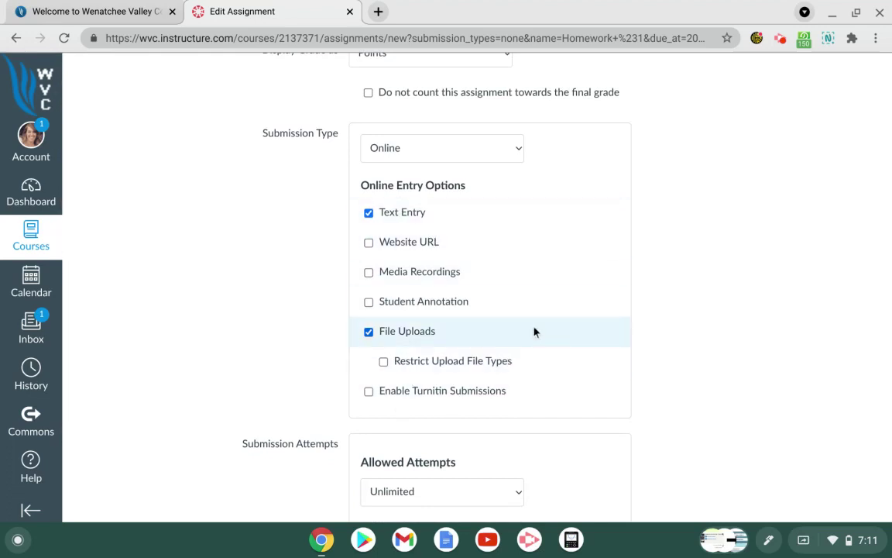
pyautogui.scroll(-1, 535, 331)
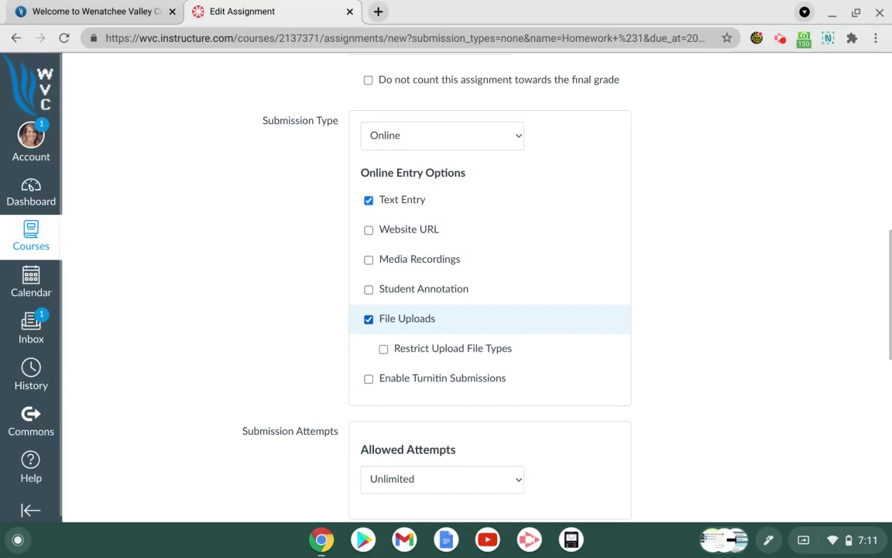
pyautogui.scroll(2, 465, 334)
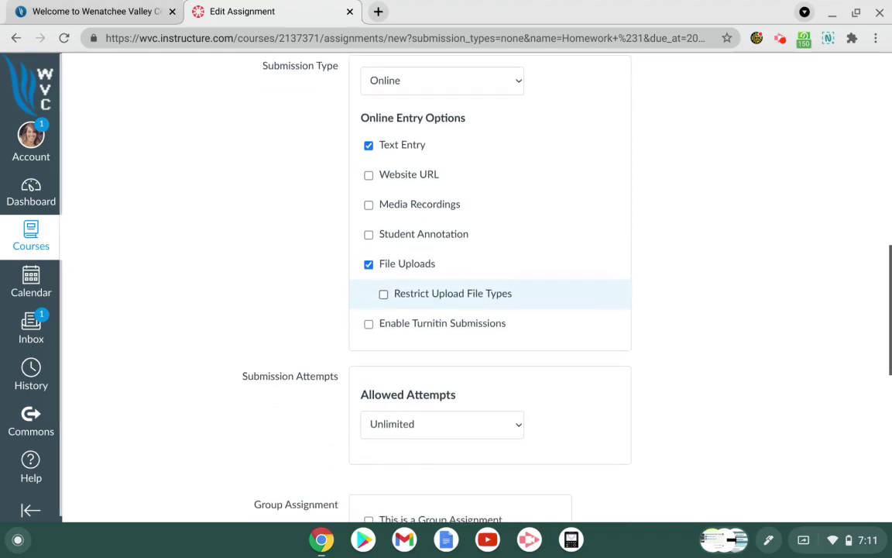
pyautogui.scroll(-4, 524, 353)
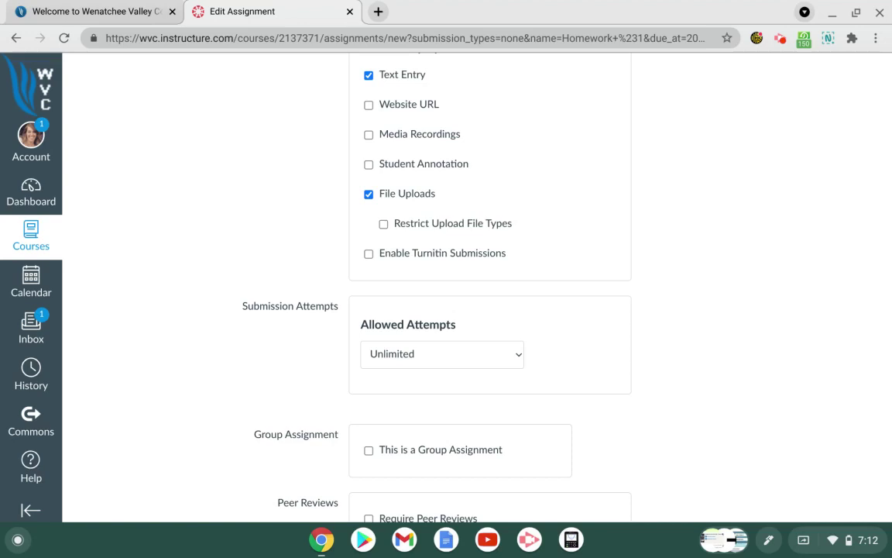
pyautogui.scroll(-3, 544, 355)
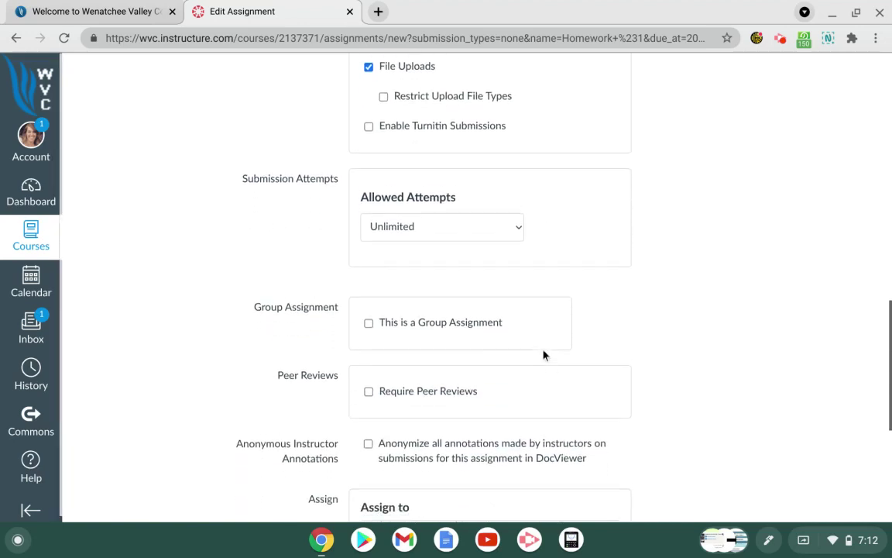
pyautogui.scroll(-5, 544, 355)
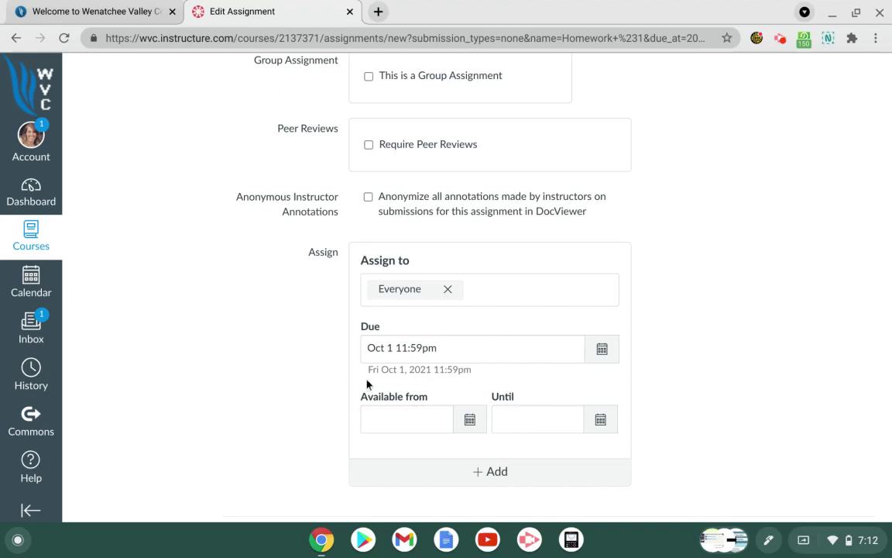
pyautogui.click(598, 418)
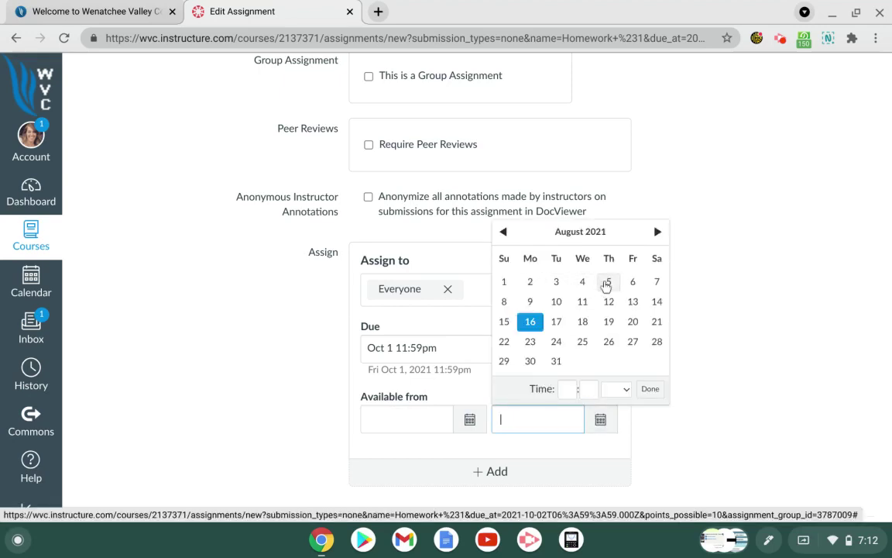
pyautogui.click(658, 234)
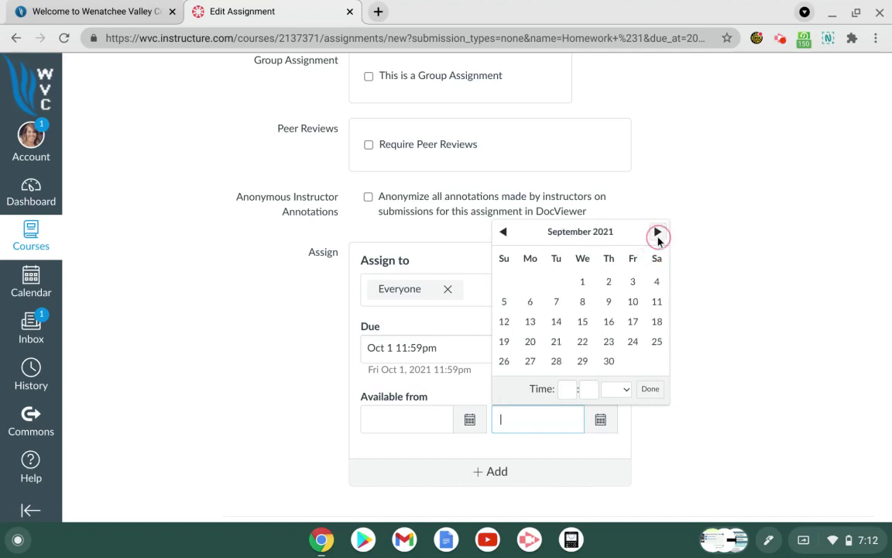
pyautogui.click(658, 234)
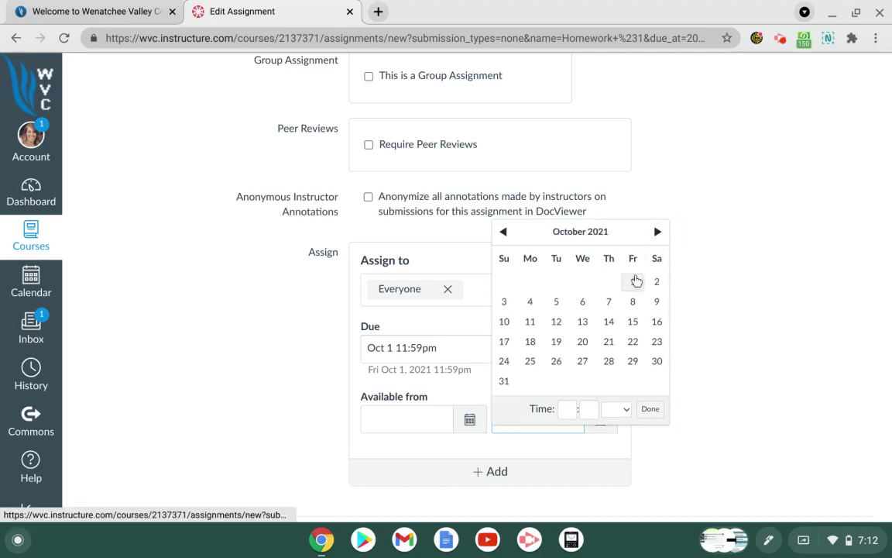
pyautogui.click(582, 301)
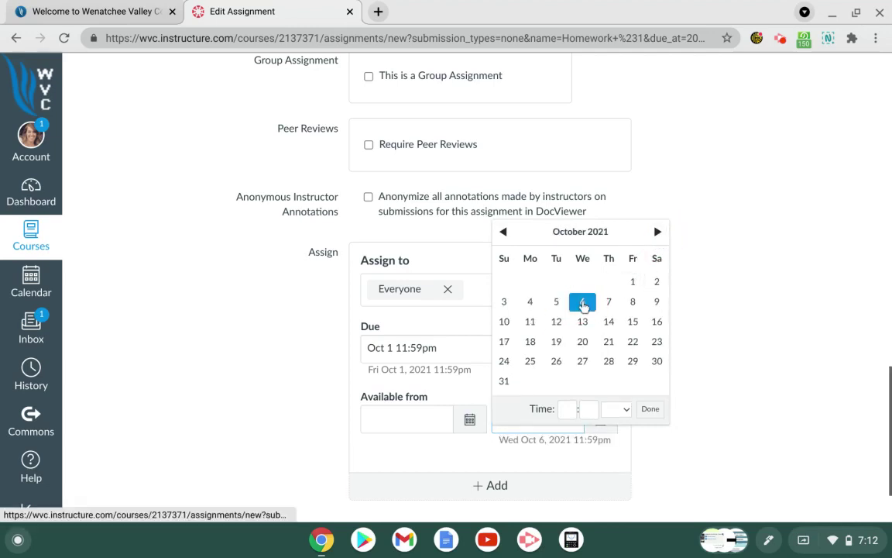
pyautogui.click(653, 409)
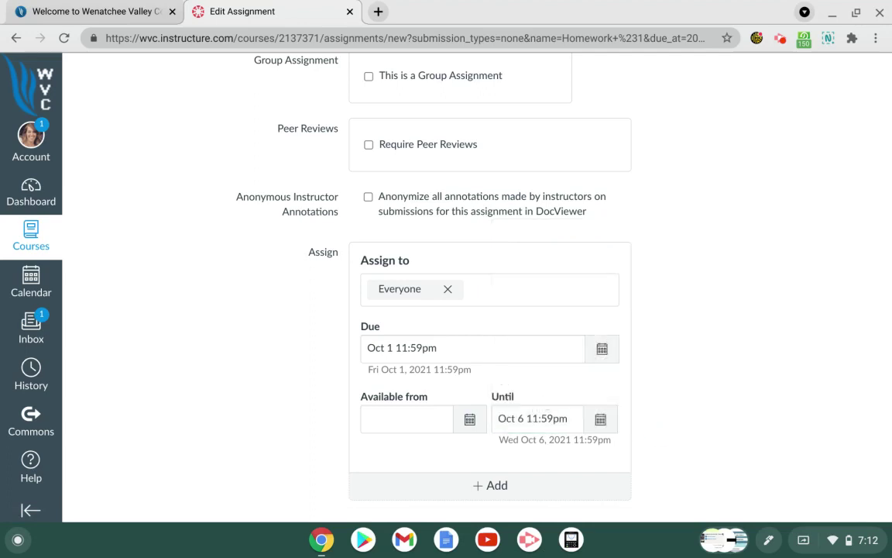
# Save the Homework #1 assignment without publishing it and check its details page.
pyautogui.scroll(-3, 757, 352)
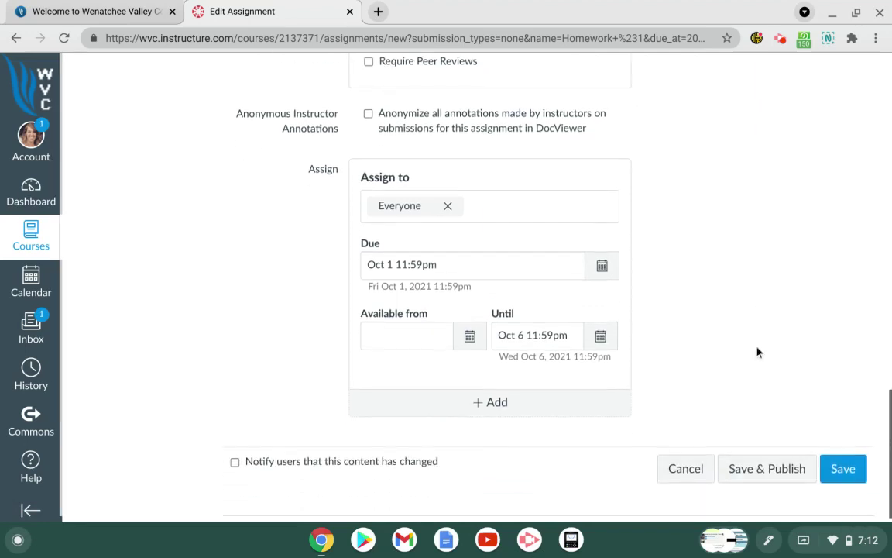
pyautogui.click(845, 459)
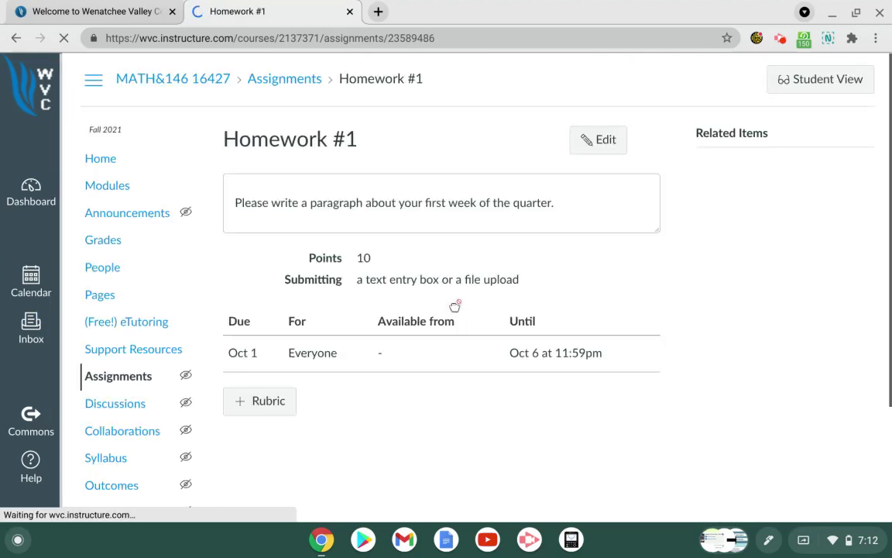
pyautogui.scroll(-1, 455, 307)
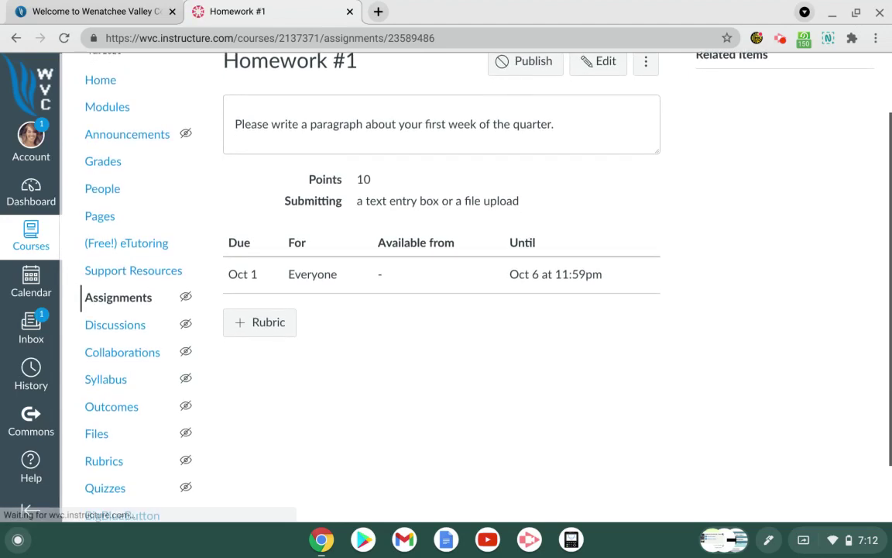
pyautogui.scroll(1, 285, 252)
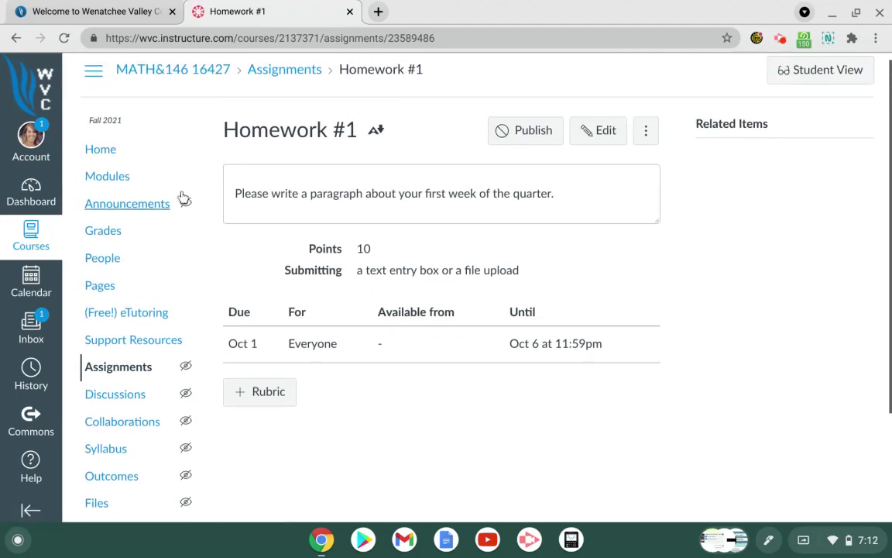
# Add a module named "Week 1" to the course modules.
pyautogui.click(112, 178)
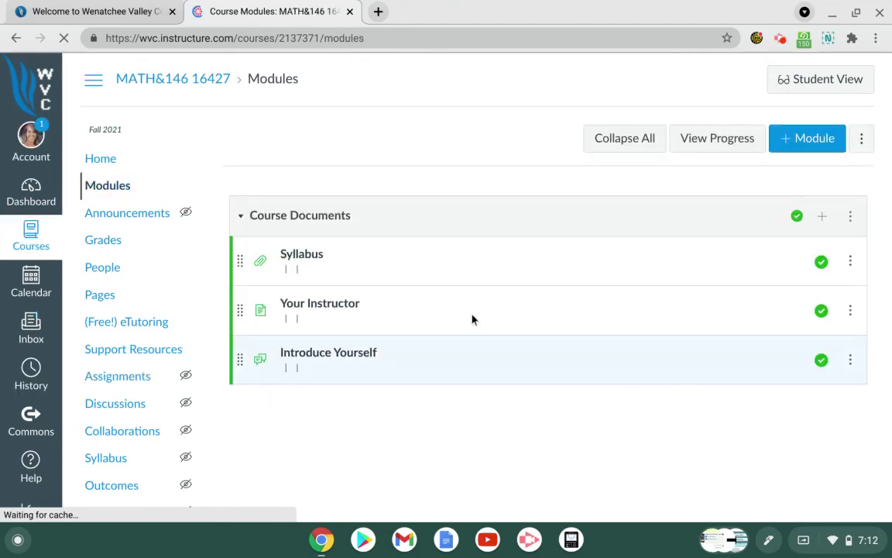
pyautogui.click(798, 140)
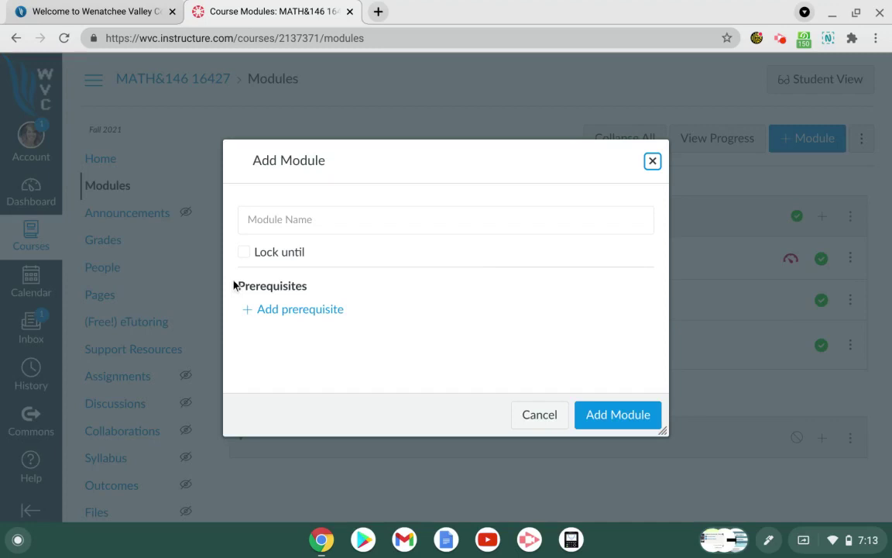
pyautogui.click(245, 220)
pyautogui.write('Week ')
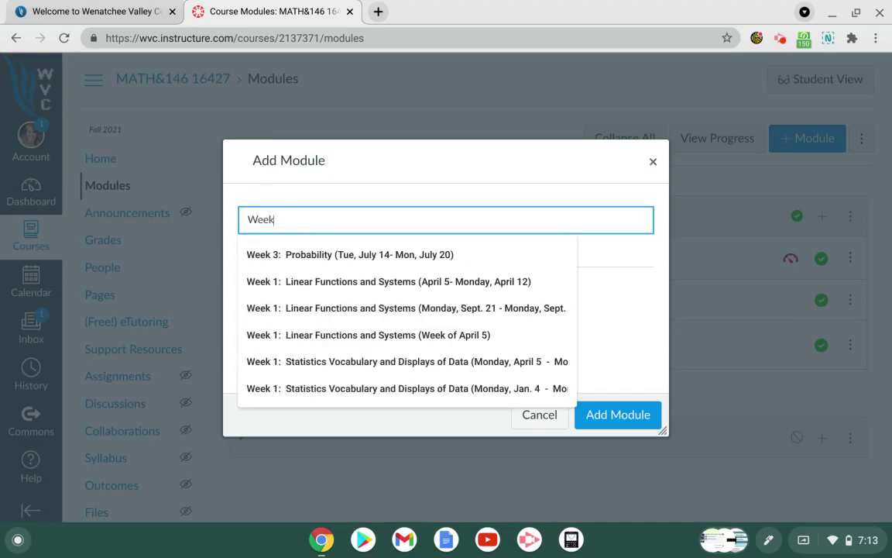
pyautogui.write('1')
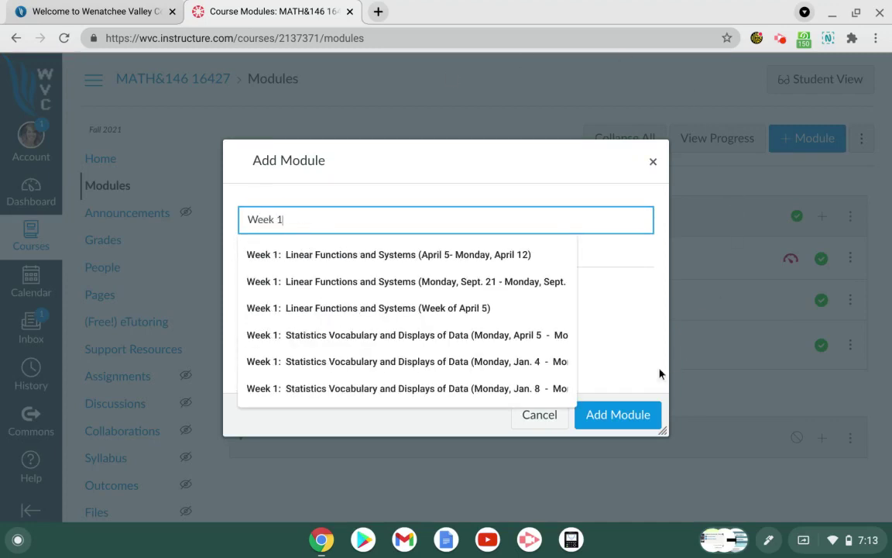
pyautogui.click(635, 410)
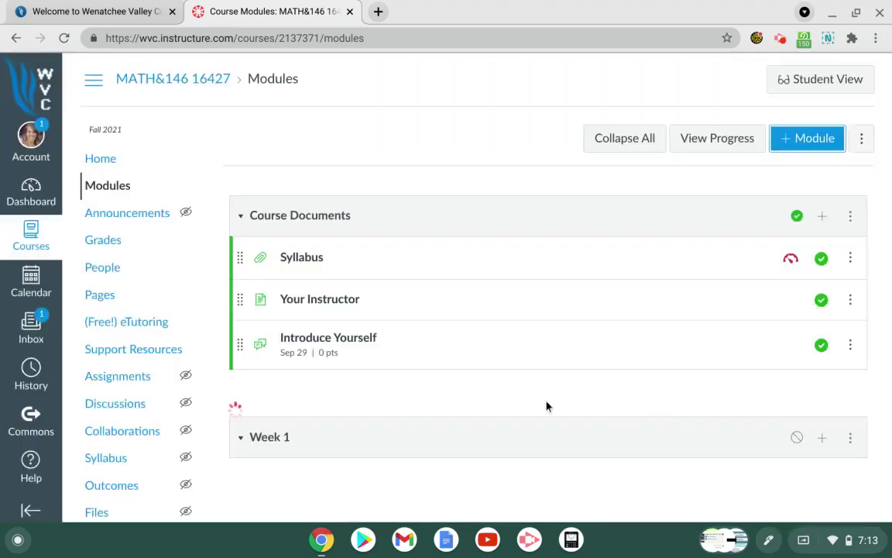
# Add the Homework #1 assignment to the Week 1 module with an indentation of 2 levels.
pyautogui.scroll(-2, 629, 414)
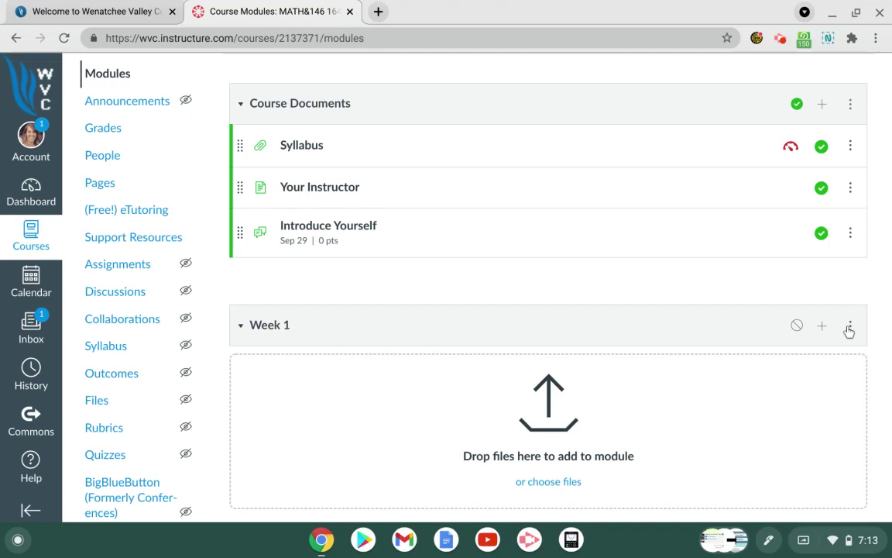
pyautogui.click(823, 326)
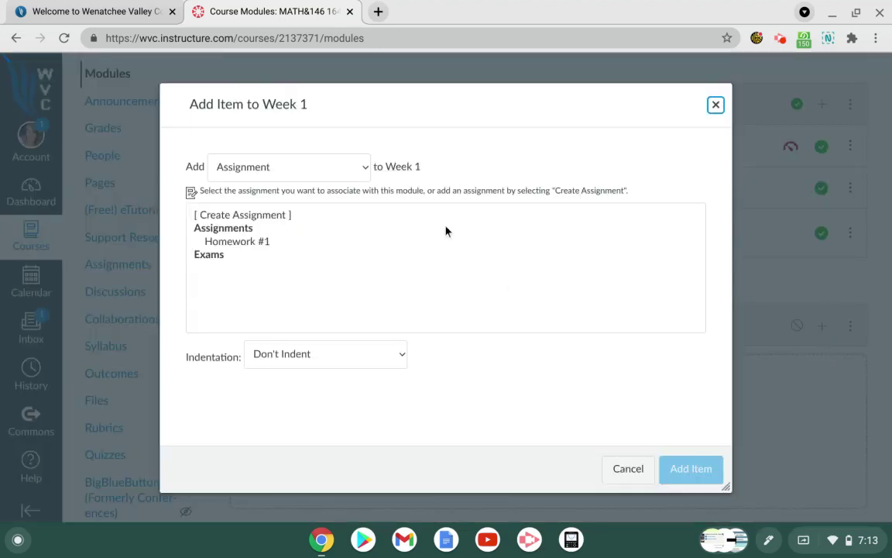
pyautogui.click(259, 241)
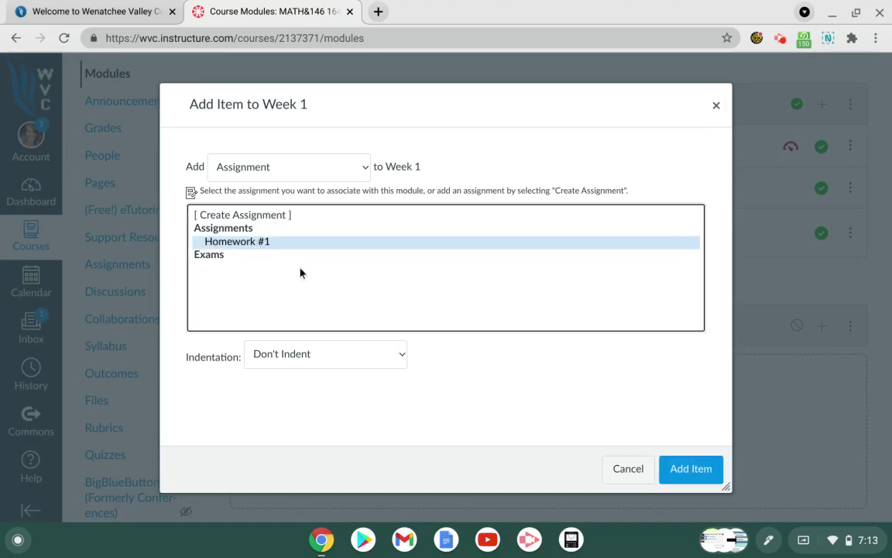
pyautogui.click(403, 356)
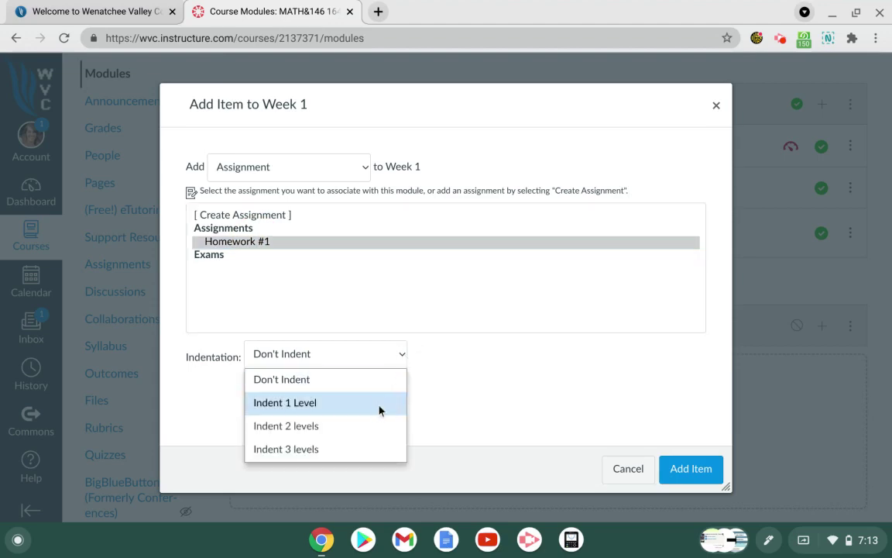
pyautogui.click(376, 426)
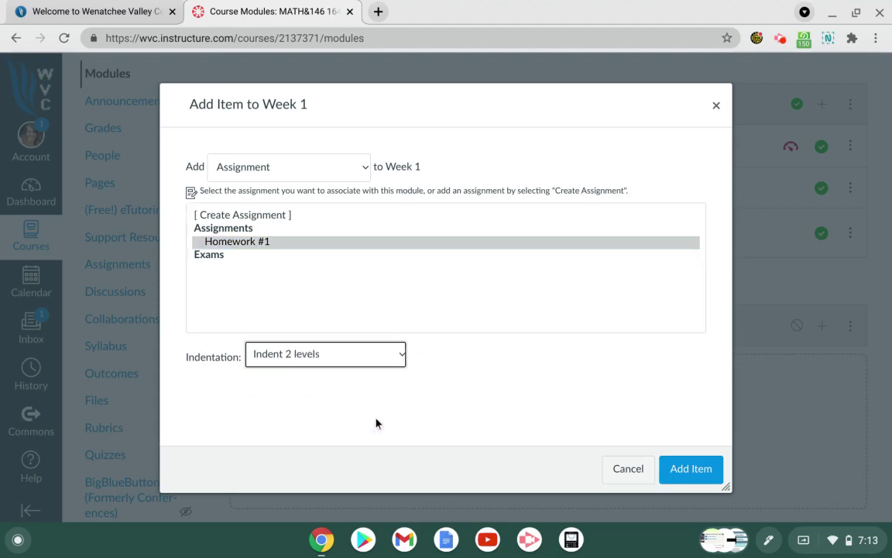
pyautogui.click(709, 470)
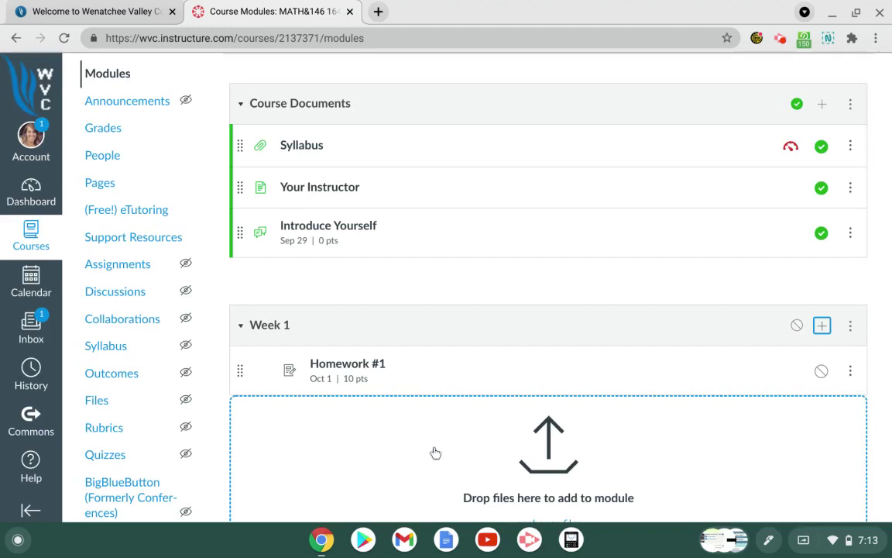
# Add a text header "Due Friday" without indentation to the Week 1 module.
pyautogui.click(821, 325)
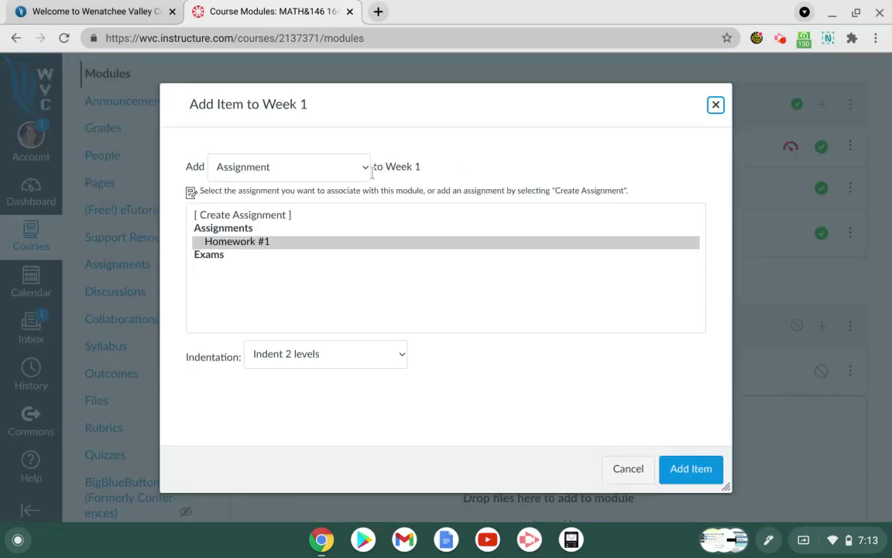
pyautogui.click(362, 168)
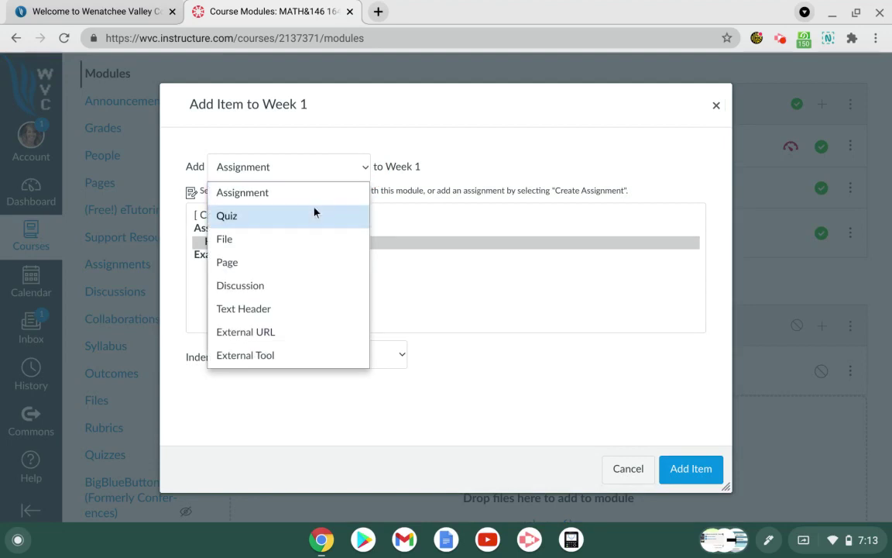
pyautogui.click(290, 311)
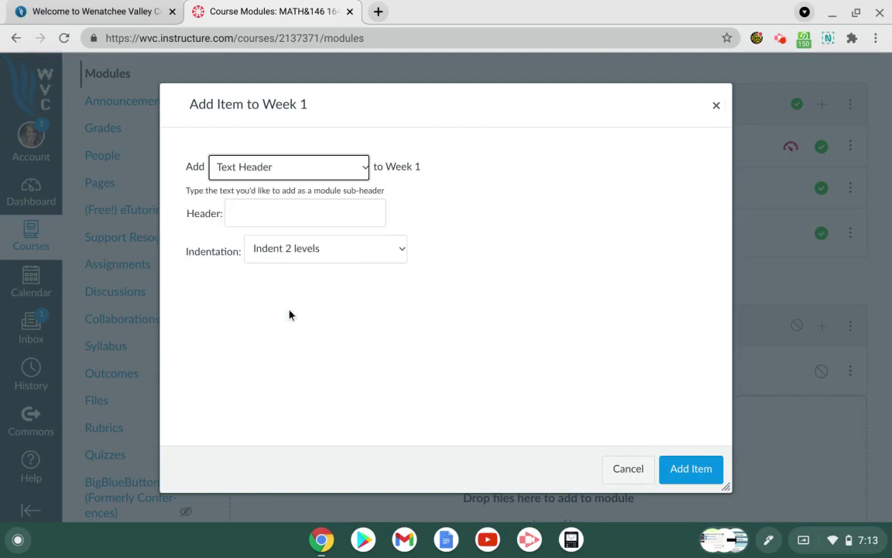
pyautogui.click(245, 210)
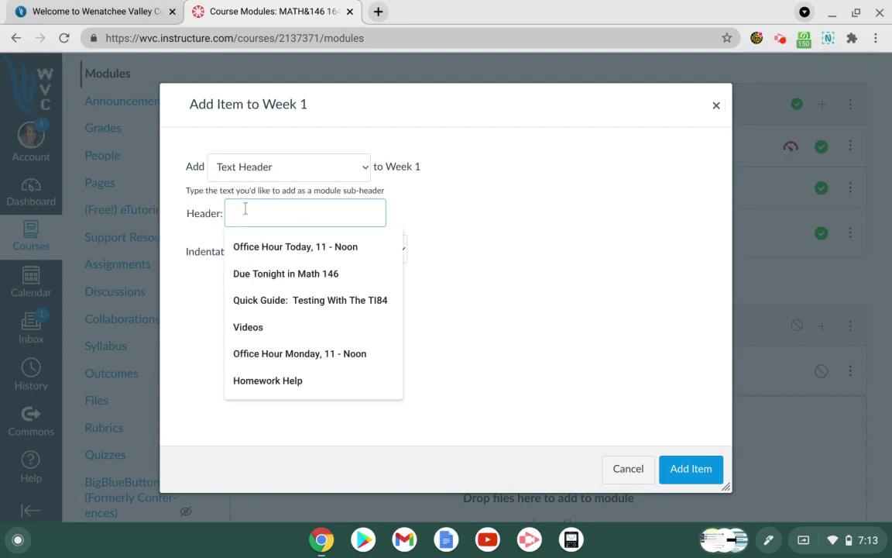
pyautogui.write('Due Friday')
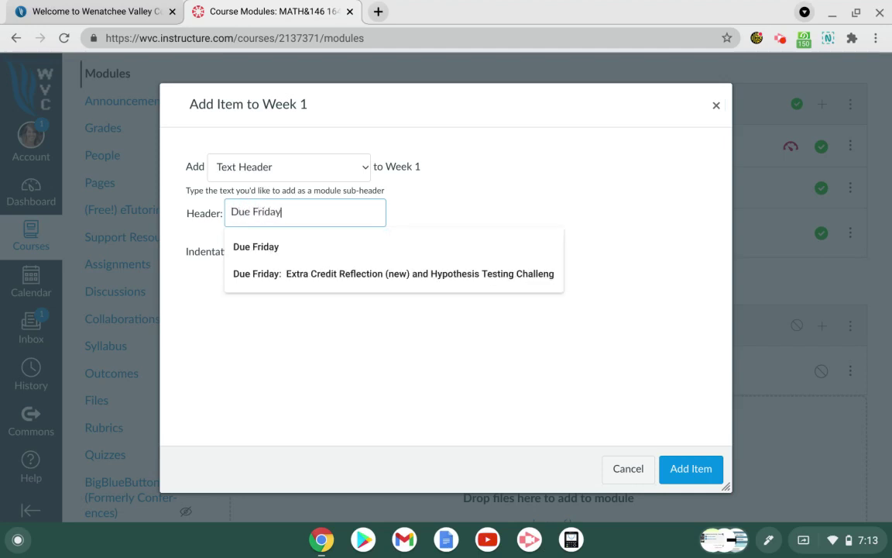
pyautogui.click(261, 247)
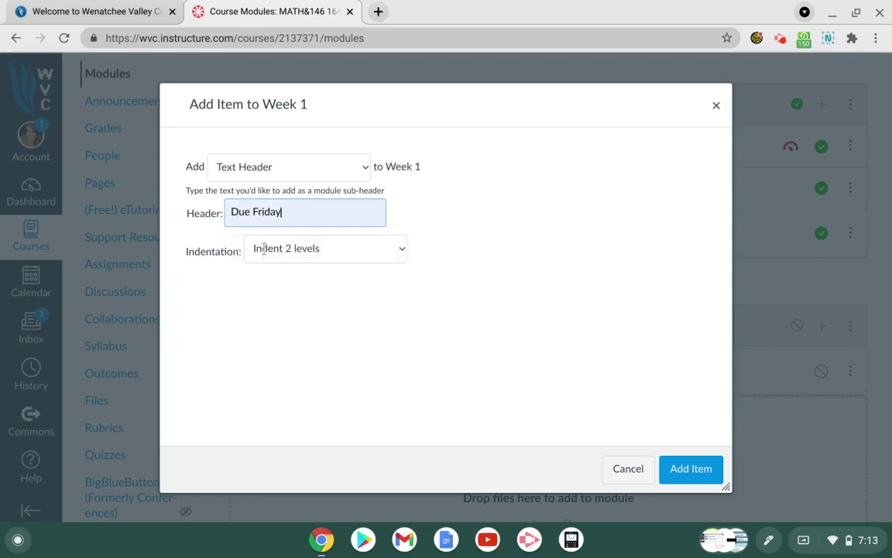
pyautogui.click(402, 255)
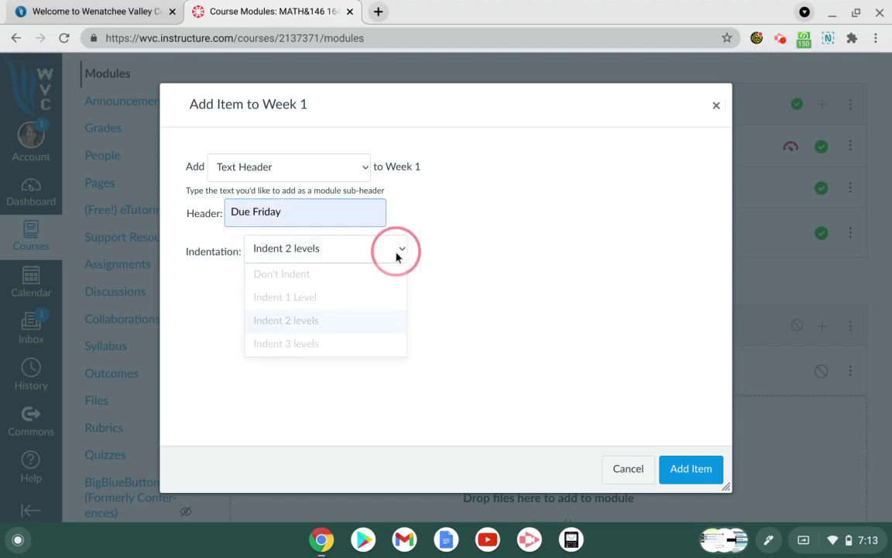
pyautogui.click(345, 280)
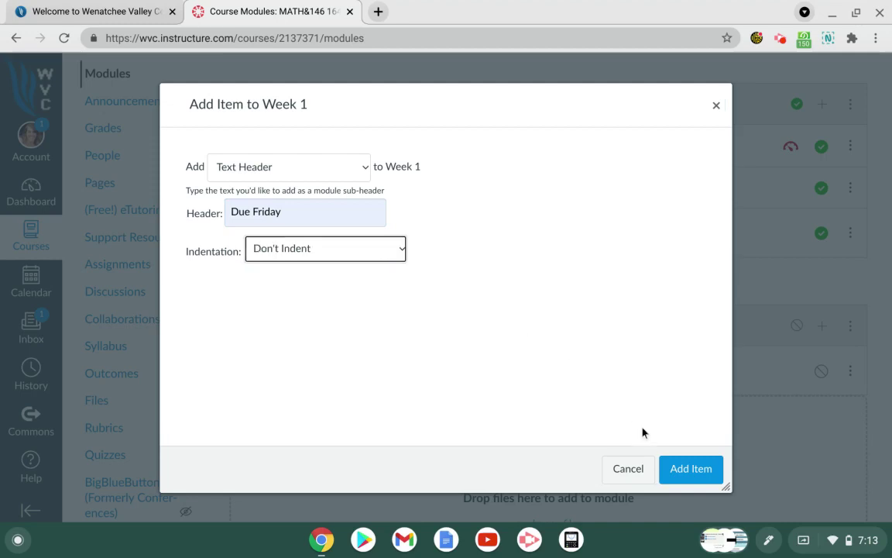
pyautogui.click(709, 469)
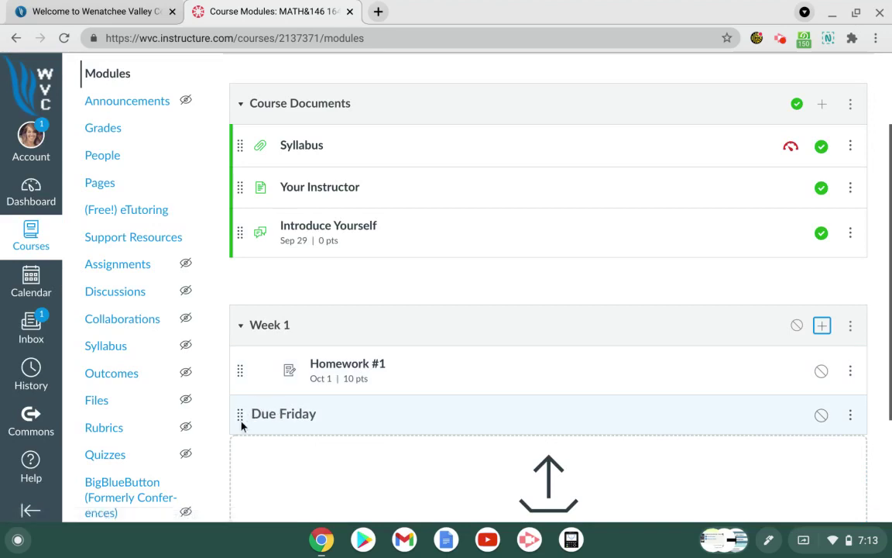
# Move the "Due Friday" header above Homework #1 in the Week 1 module.
pyautogui.moveTo(239, 414); pyautogui.dragTo(239, 365)
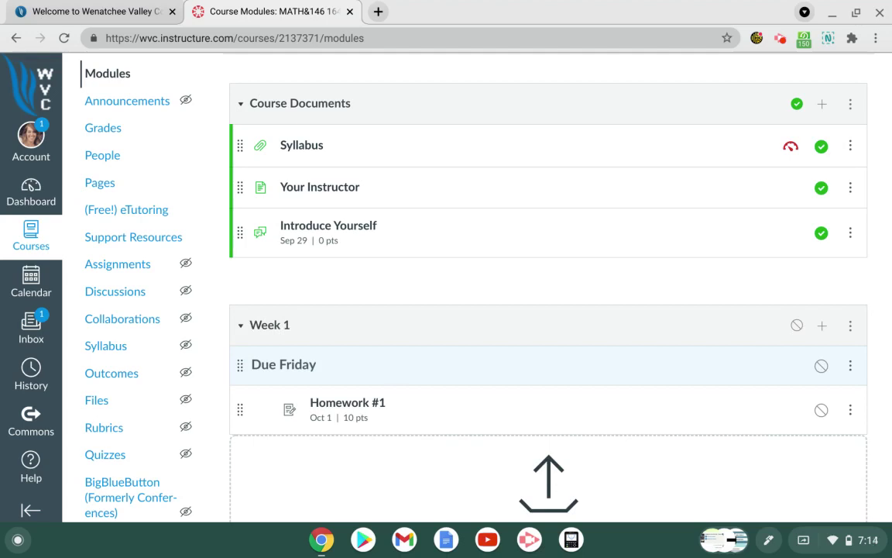
# Add a new page named "Lesson #1" to the Week 1 module with an indentation of 2 levels.
pyautogui.click(824, 328)
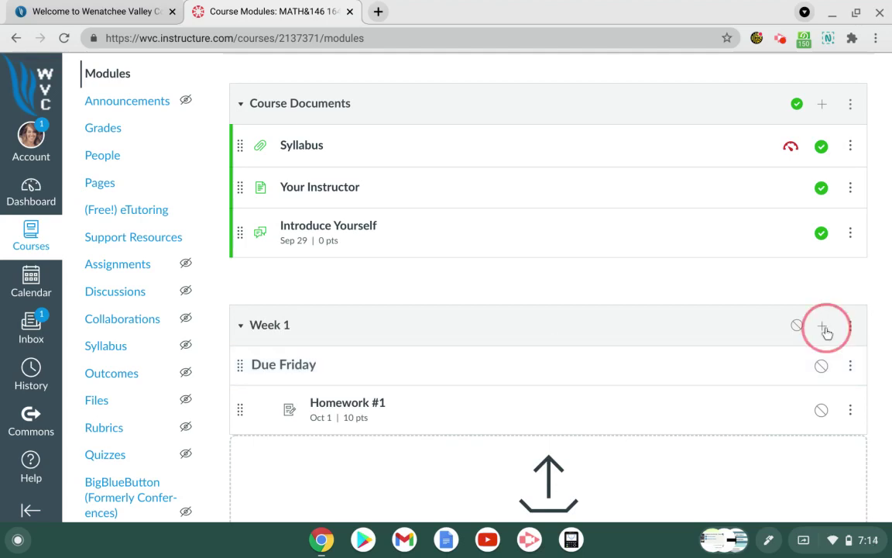
pyautogui.click(366, 175)
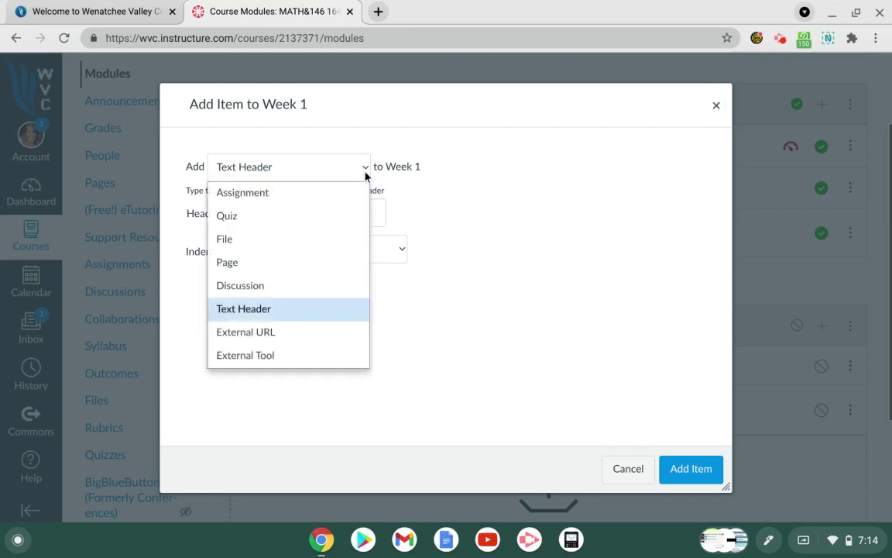
pyautogui.click(335, 258)
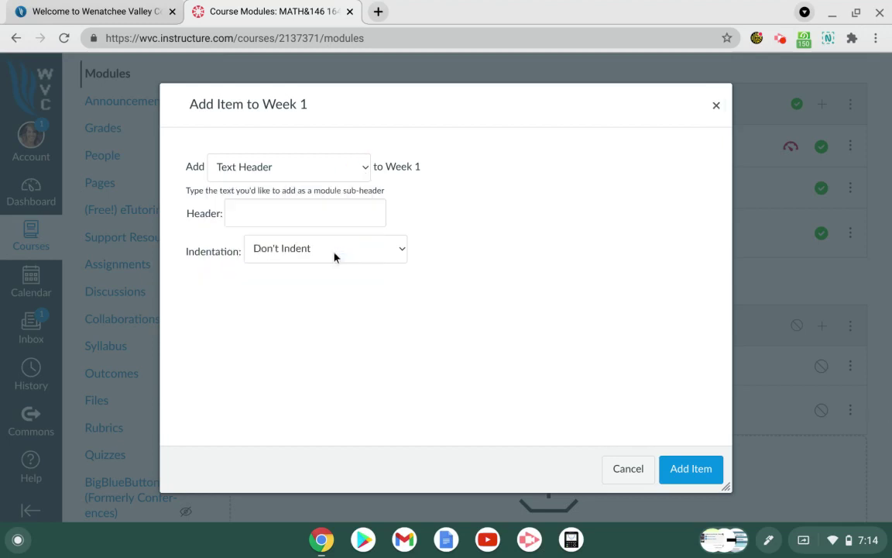
pyautogui.click(254, 216)
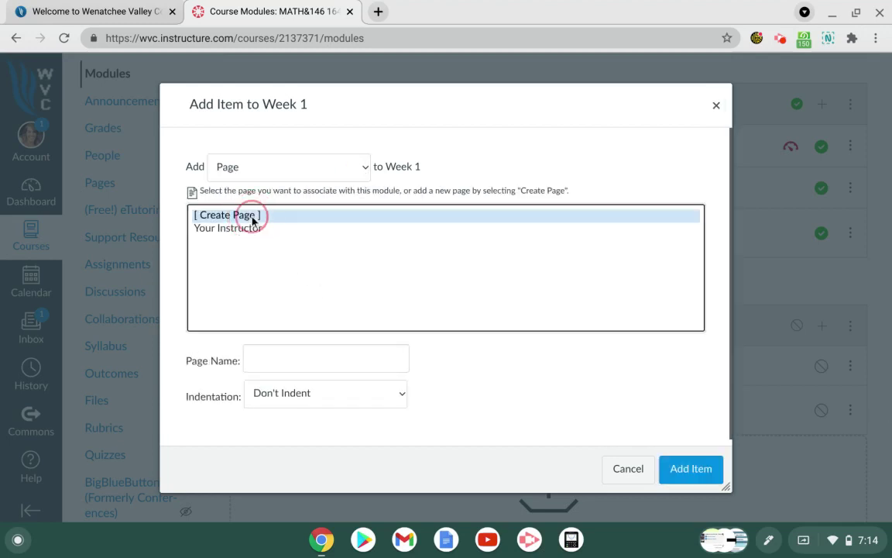
pyautogui.click(278, 353)
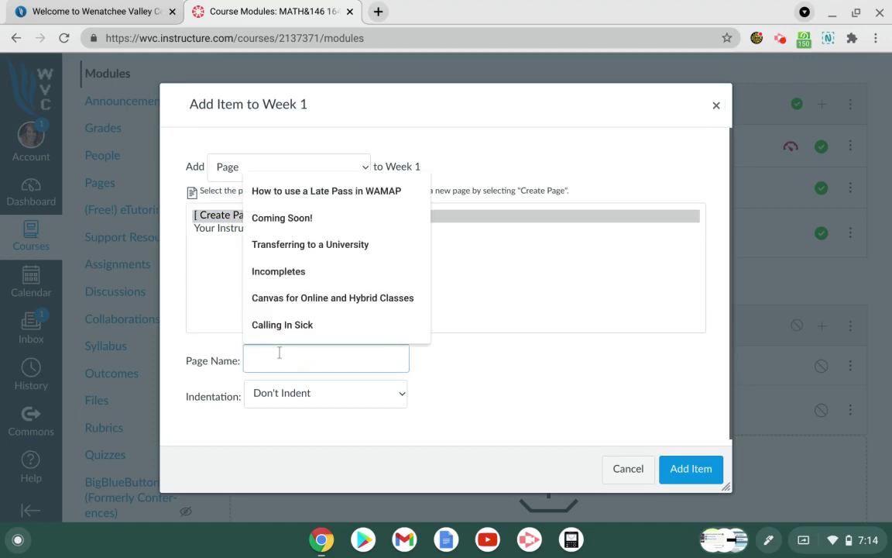
pyautogui.write('Lesso')
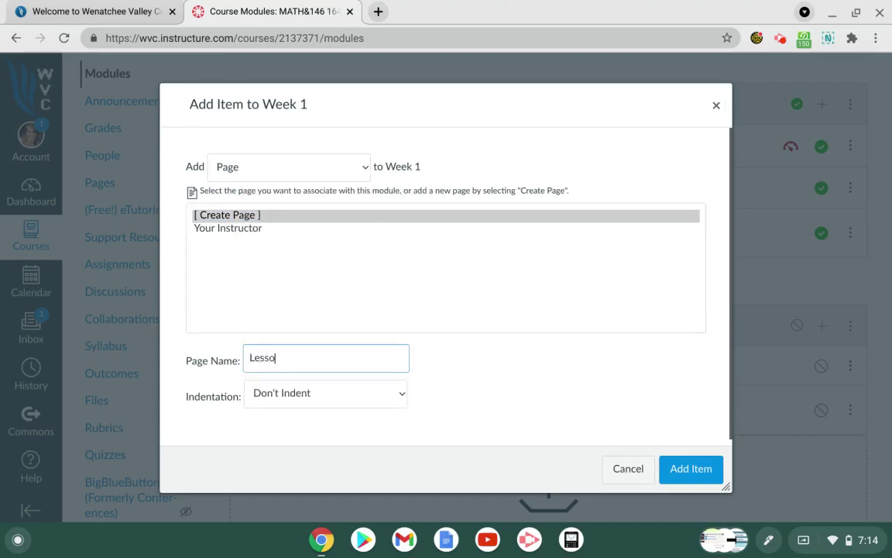
pyautogui.write('n #1')
pyautogui.click(406, 396)
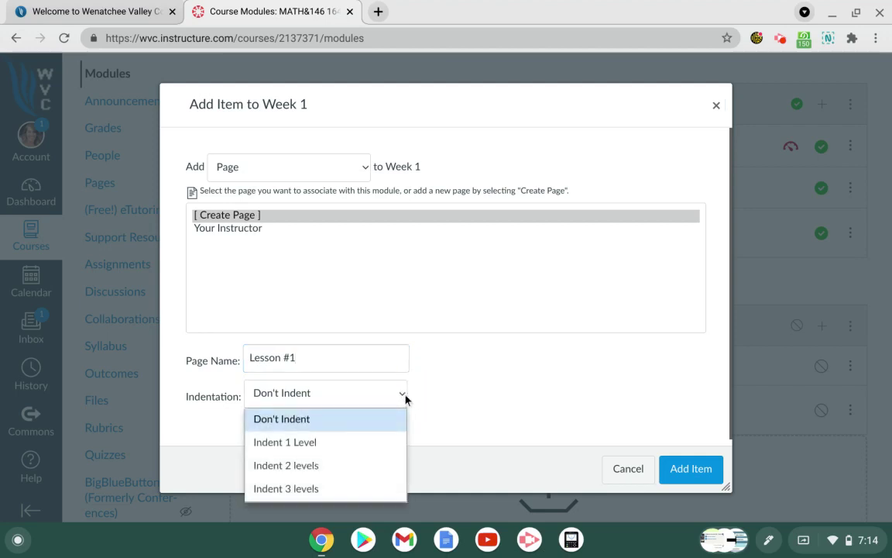
pyautogui.click(367, 463)
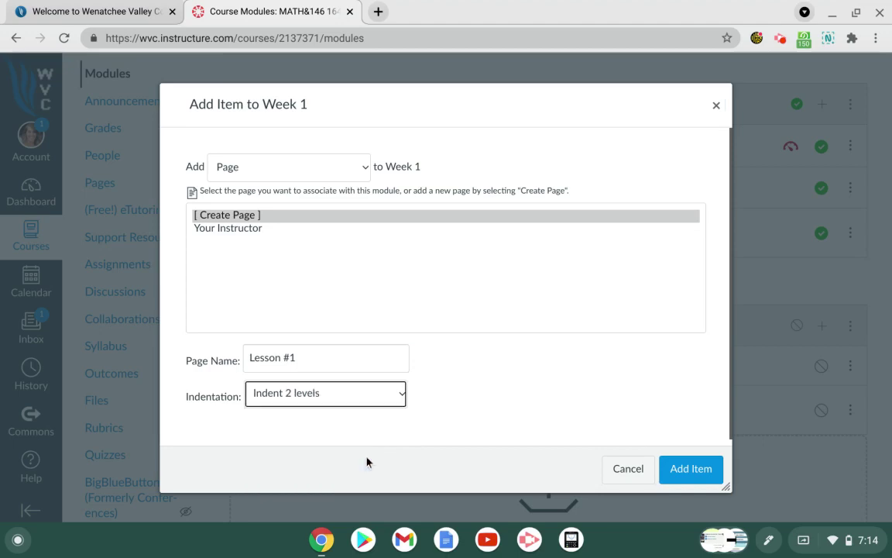
pyautogui.click(693, 468)
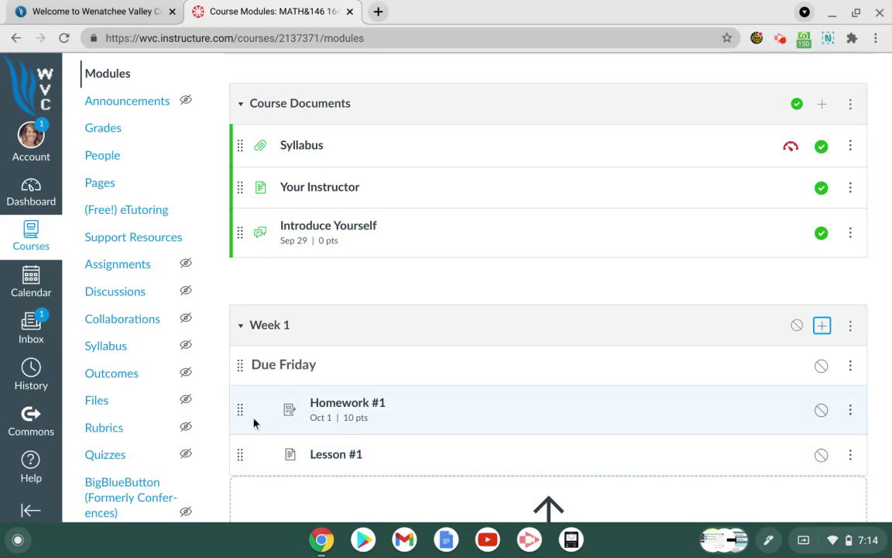
# Move Homework #1 below Lesson #1 in the Week 1 module and open the Lesson #1 page.
pyautogui.moveTo(242, 405); pyautogui.dragTo(255, 450)
pyautogui.click(350, 406)
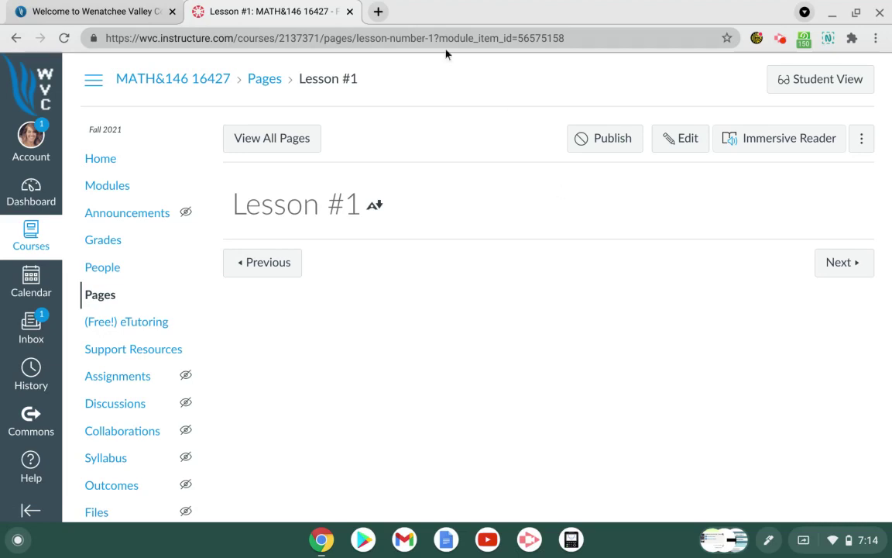
# Go to your own YouTube channel in a new browser tab and open the uploaded video "Adding and Deleting Videos to Canvas", paused.
pyautogui.click(379, 12)
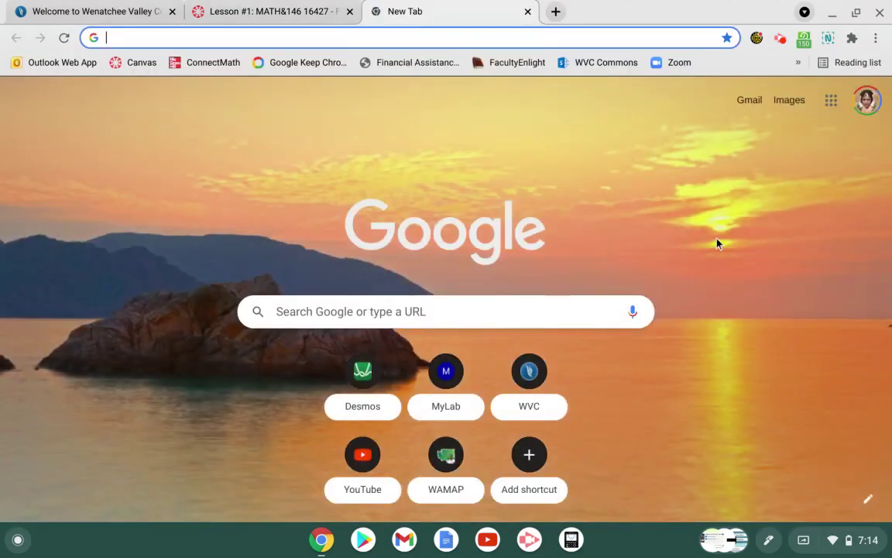
pyautogui.click(362, 457)
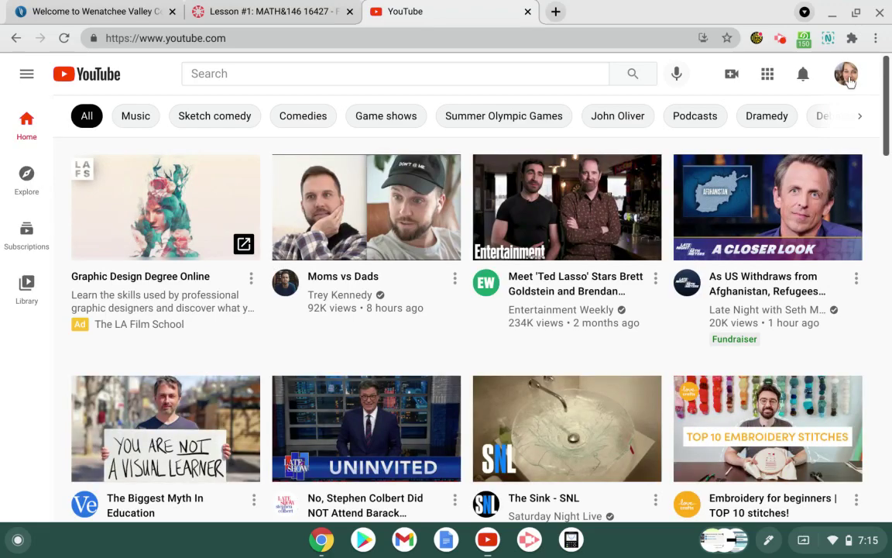
pyautogui.click(848, 77)
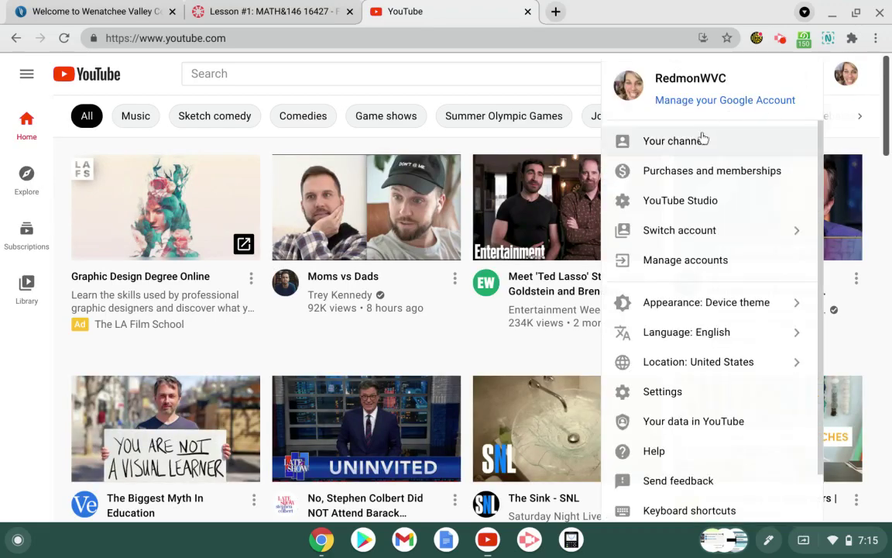
pyautogui.click(701, 140)
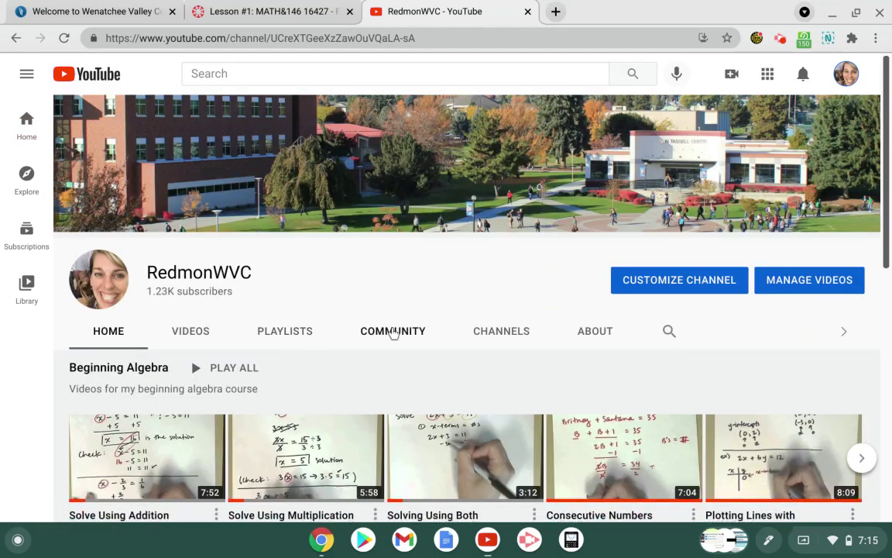
pyautogui.scroll(-7, 394, 332)
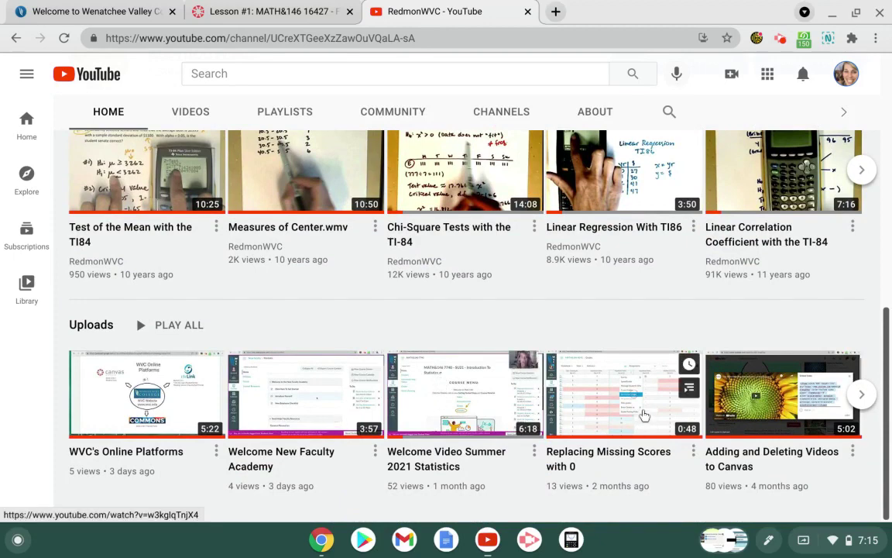
pyautogui.click(735, 425)
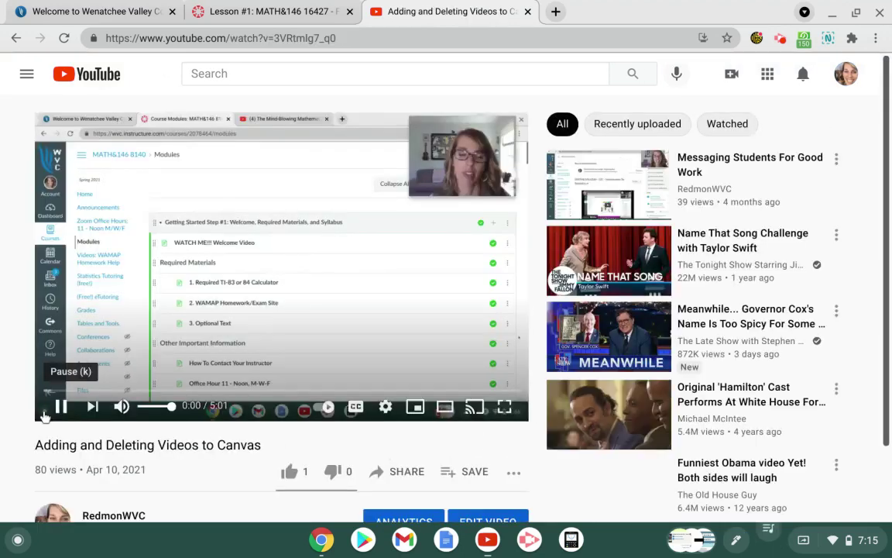
pyautogui.click(58, 410)
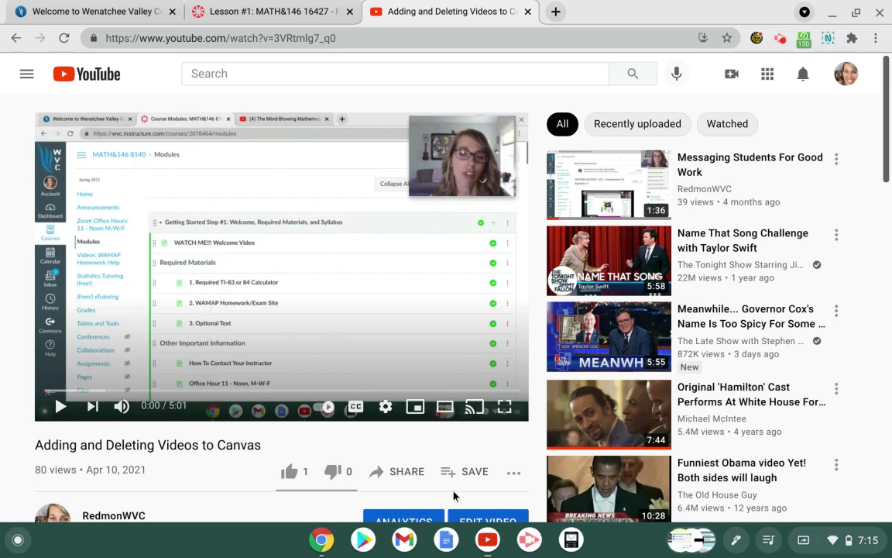
# Copy the embed code of the "Adding and Deleting Videos to Canvas" video.
pyautogui.click(408, 472)
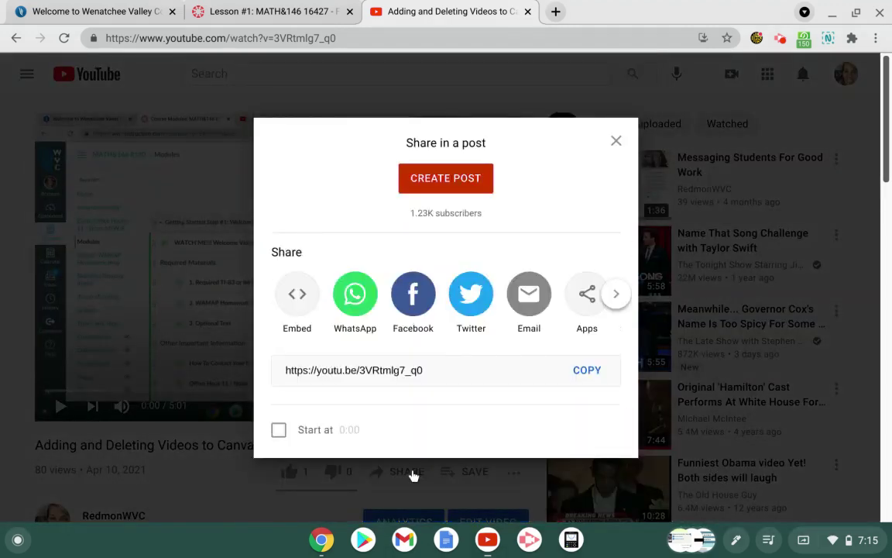
pyautogui.click(296, 294)
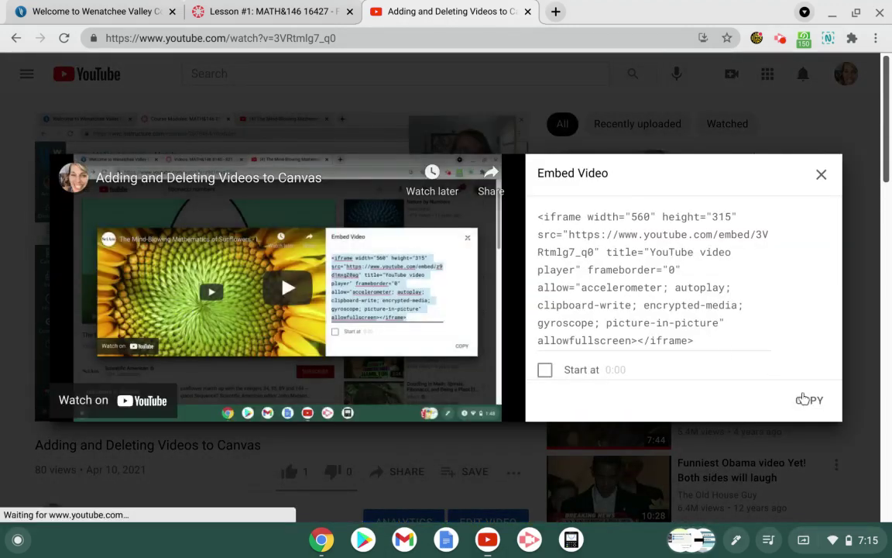
pyautogui.click(806, 398)
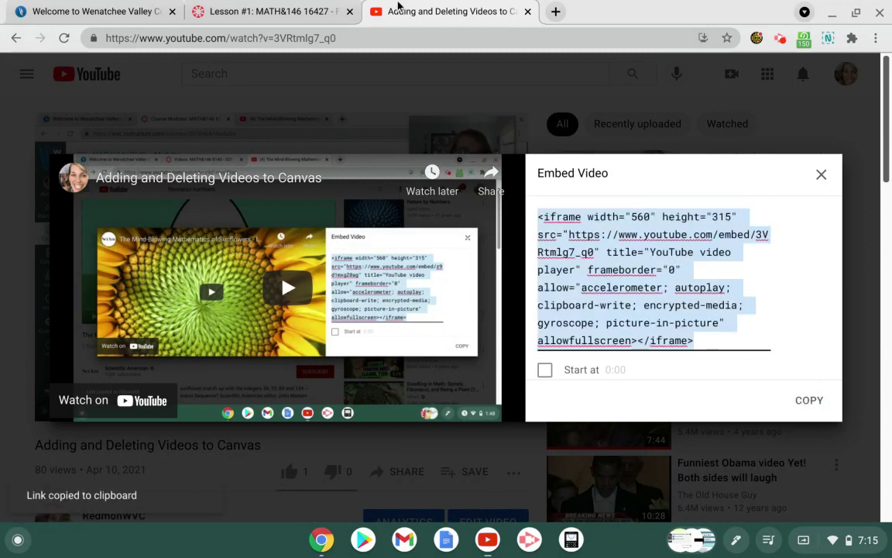
# Return to Canvas and write "Watch this video before attempting Homework #1. Print these guided notes to follow along:" in the Lesson #1 page body.
pyautogui.click(328, 10)
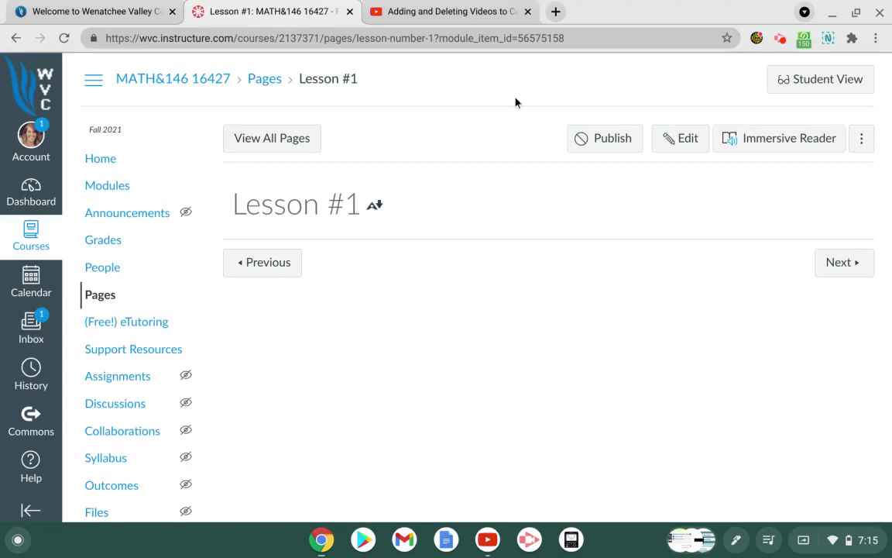
pyautogui.click(686, 138)
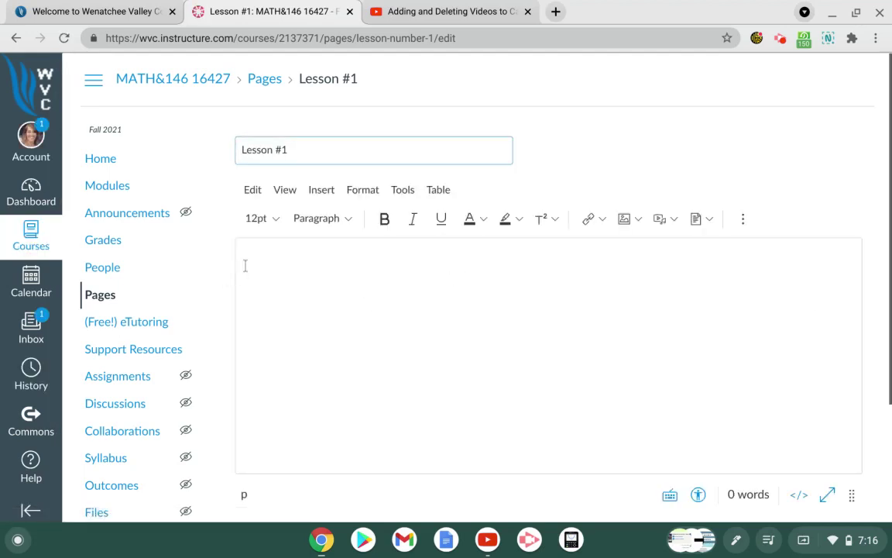
pyautogui.click(245, 265)
pyautogui.write('Watch')
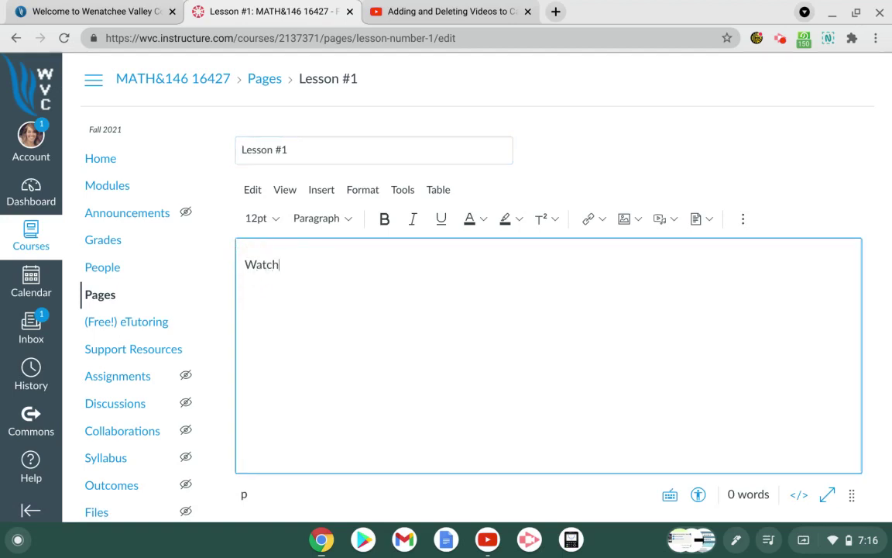
pyautogui.write(' this video befor')
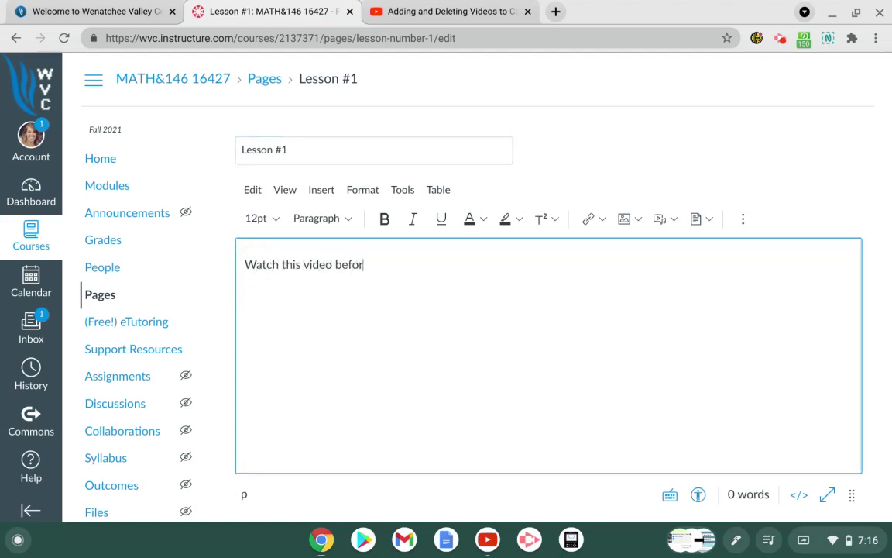
pyautogui.write('e attemptin')
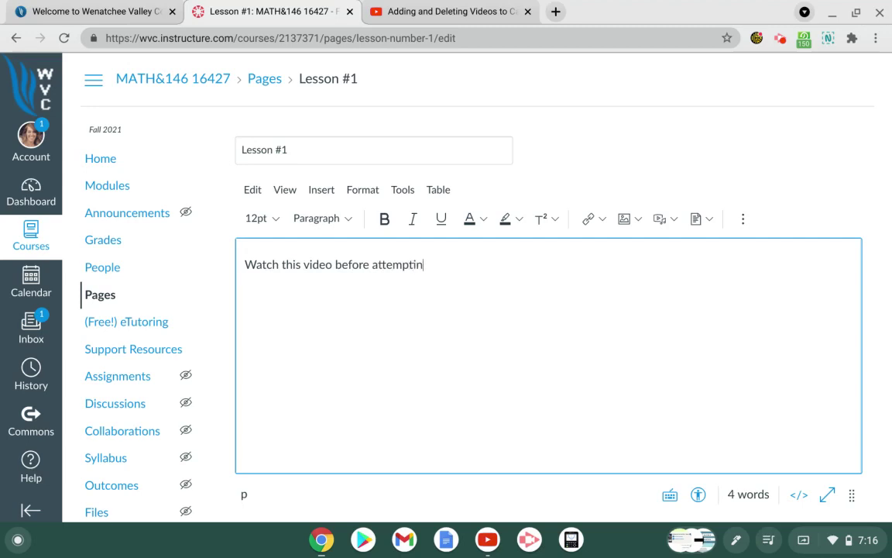
pyautogui.write('g Homework #1. ')
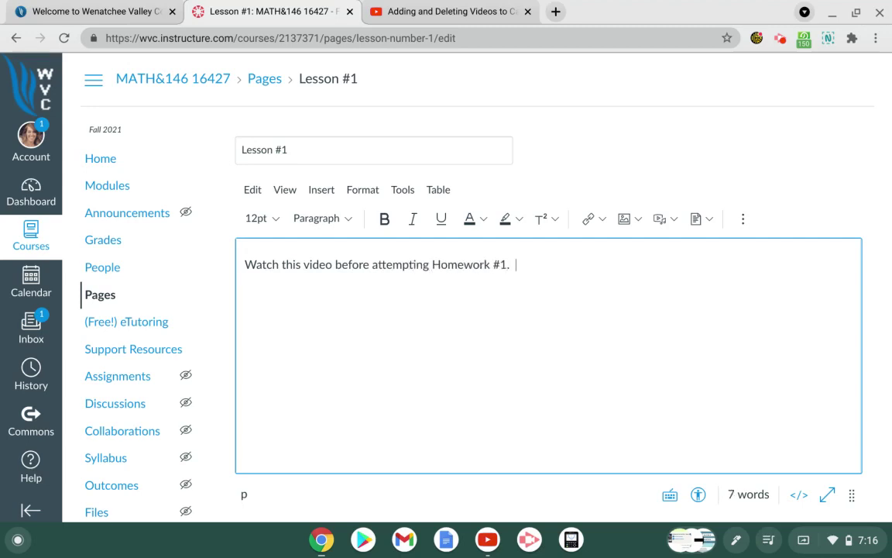
pyautogui.write(' Print this')
pyautogui.press('BackSpace')
pyautogui.press('BackSpace')
pyautogui.press('BackSpace')
pyautogui.write('ese guided not')
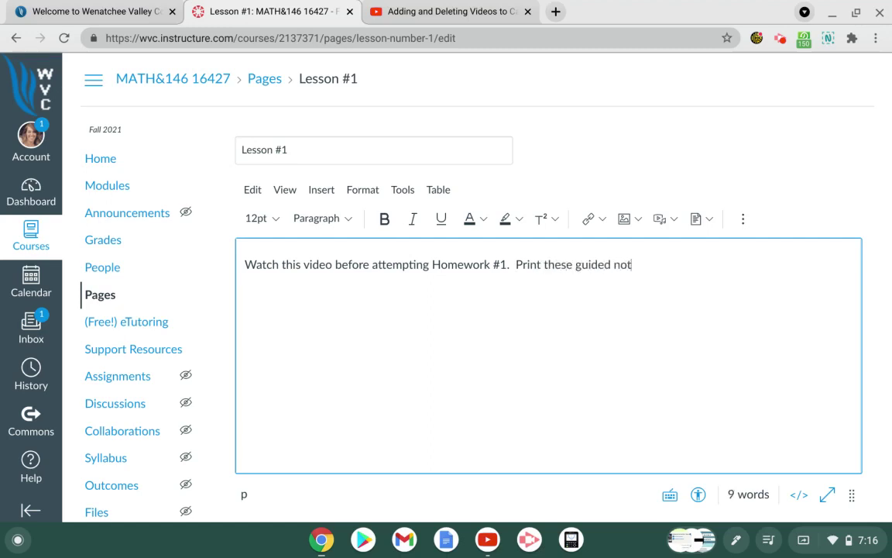
pyautogui.write('es to follow along:')
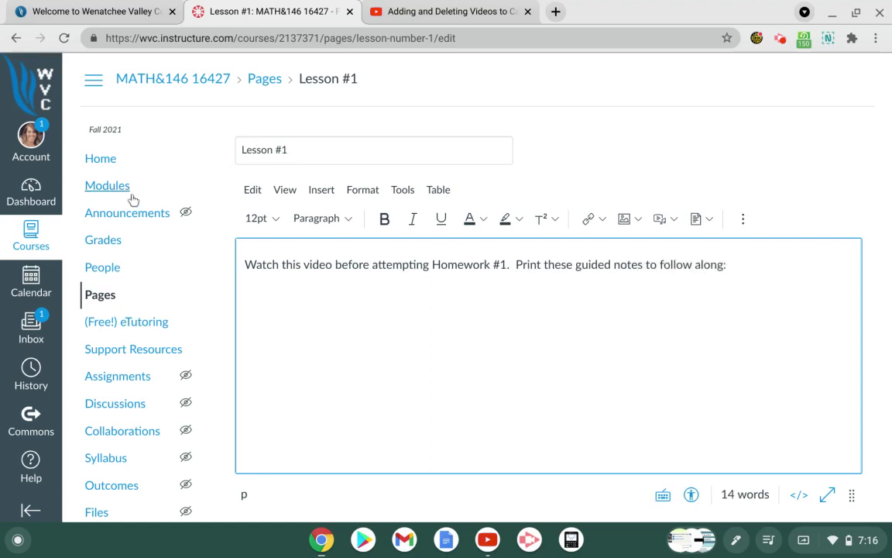
pyautogui.click(316, 194)
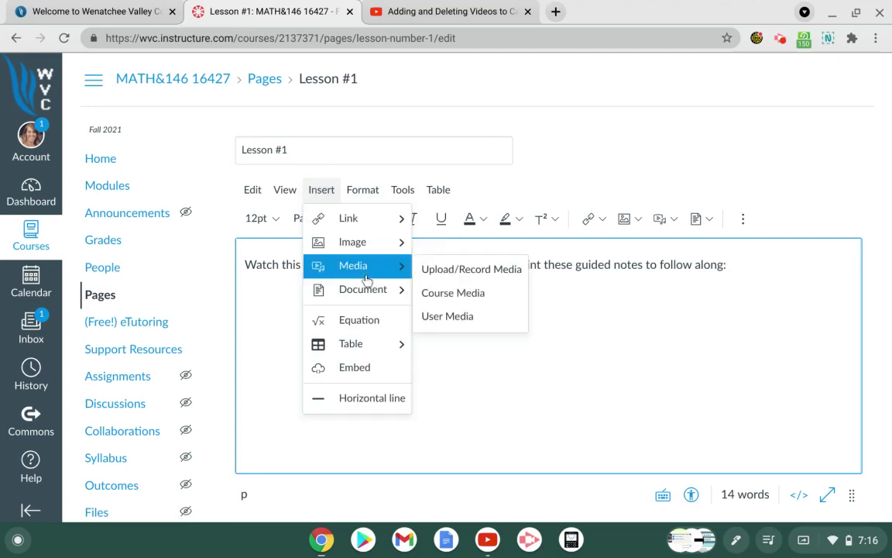
pyautogui.moveTo(367, 221)
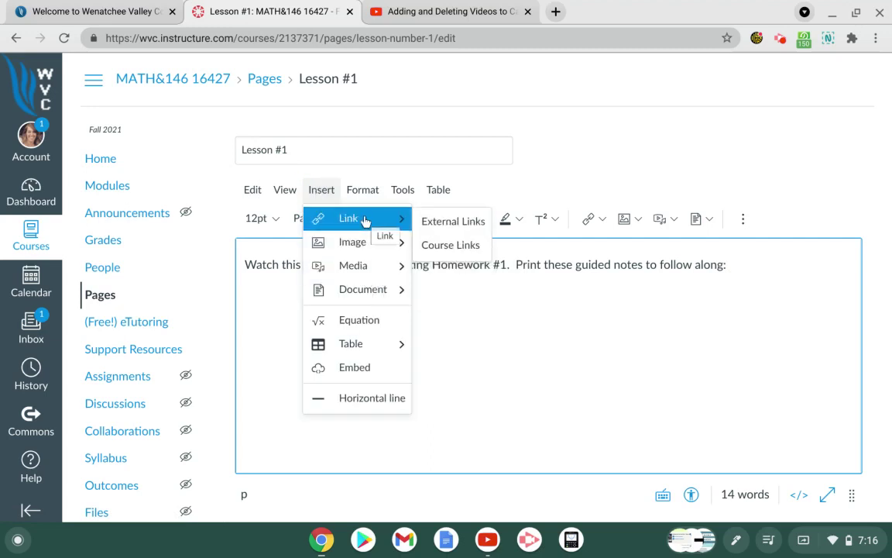
pyautogui.moveTo(378, 291)
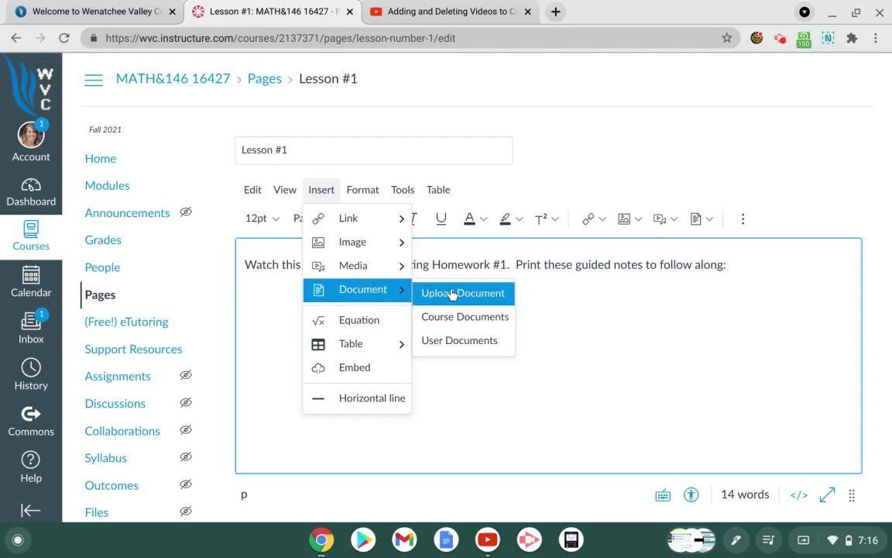
# Embed the copied "Adding and Deleting Videos to Canvas" YouTube video on a new line below the instruction text of the Lesson #1 page.
pyautogui.click(748, 261)
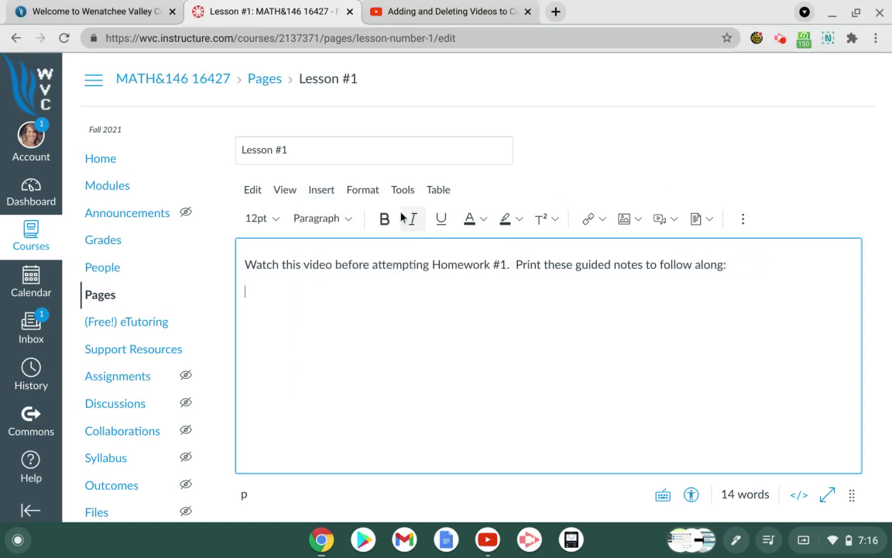
pyautogui.click(322, 191)
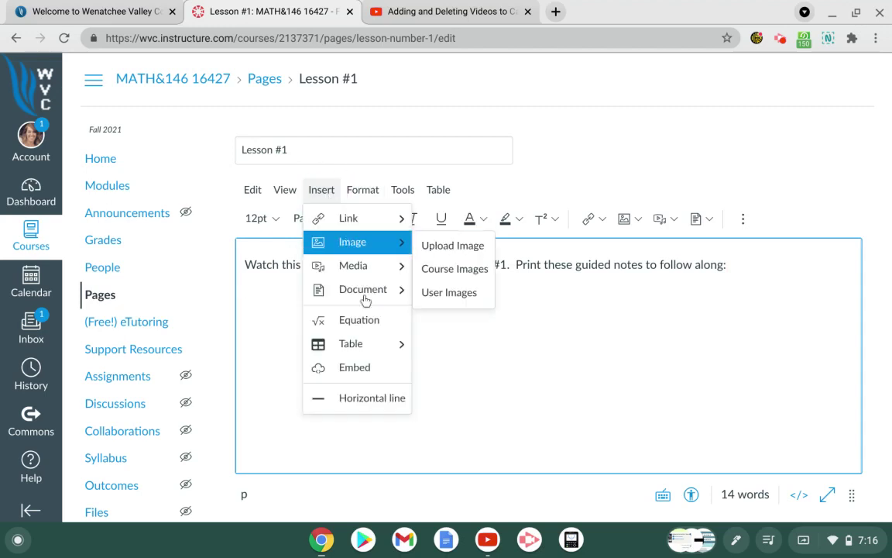
pyautogui.click(378, 369)
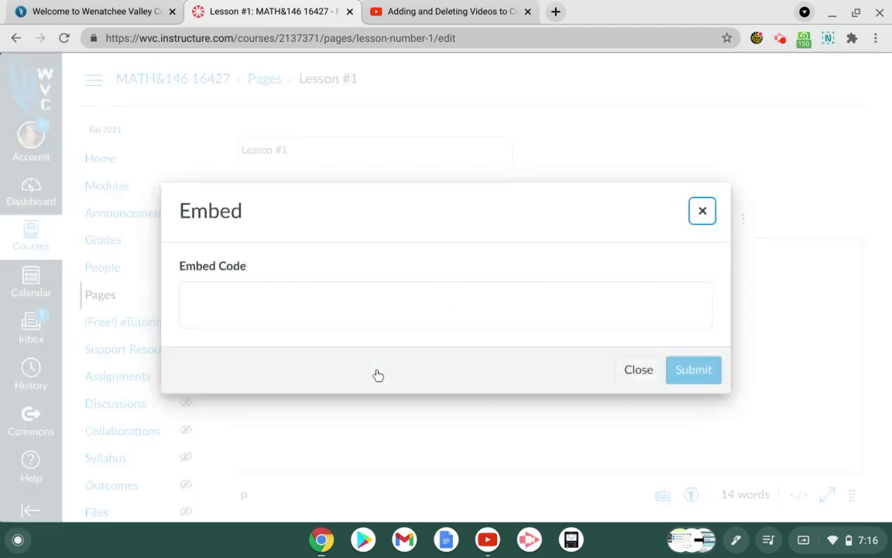
pyautogui.click(193, 297)
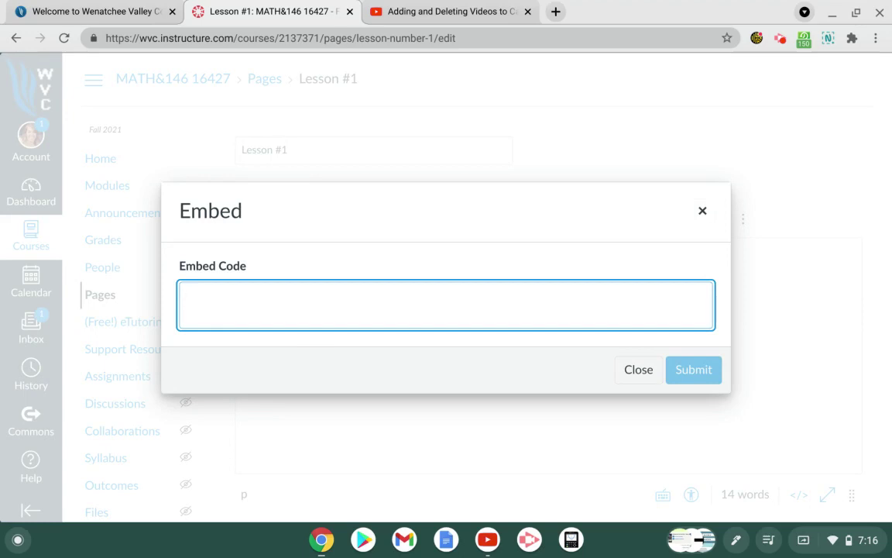
pyautogui.write('<iframe width="560" height="315" src="https://www.youtube.com/embed/3VRtmlg7_q0" title="YouTube video player" frameborder="0" allow="accelerometer; autoplay; clipboard-write; encrypted-media; gyroscope; picture-in-picture" allowfullscreen></iframe>')
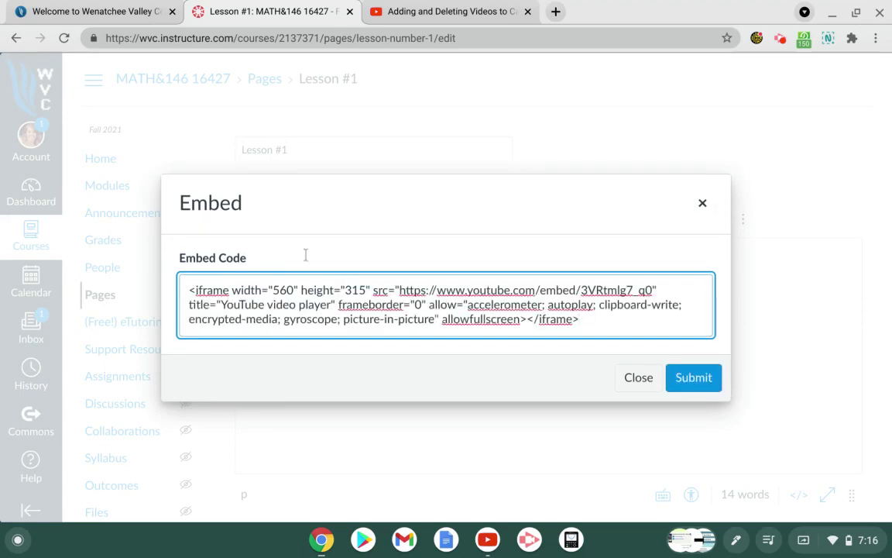
pyautogui.click(709, 382)
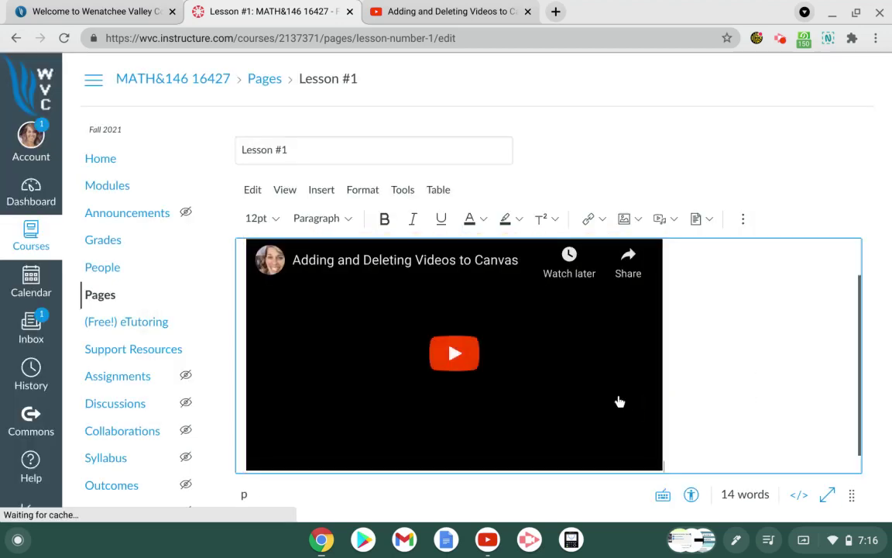
pyautogui.scroll(-1, 787, 341)
pyautogui.scroll(2, 787, 341)
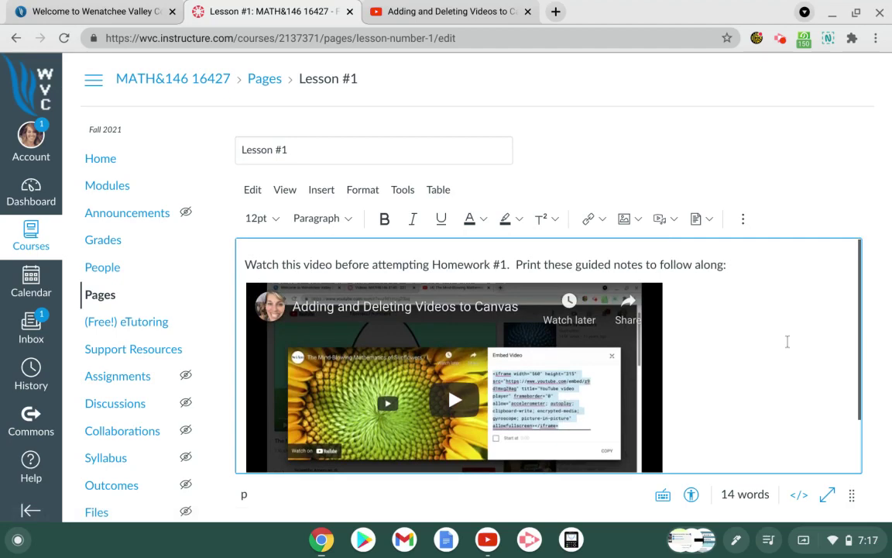
pyautogui.scroll(-1, 787, 340)
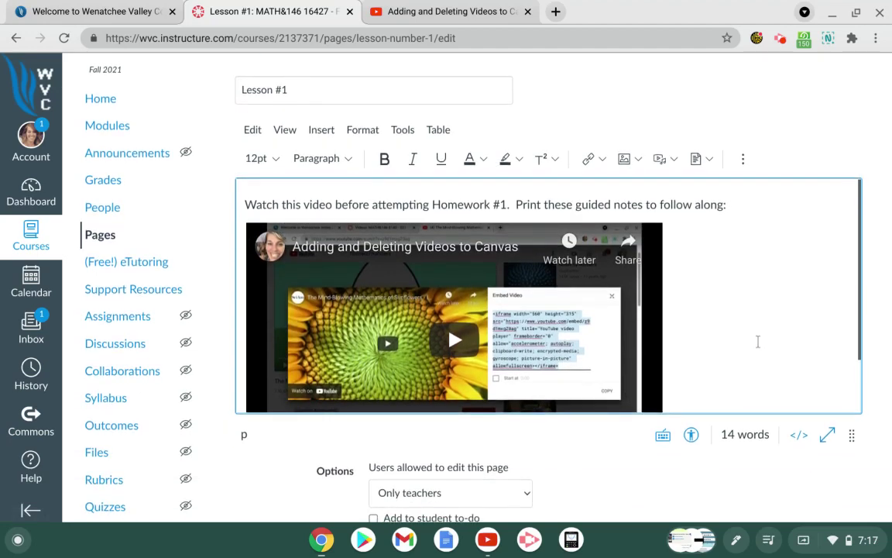
pyautogui.scroll(-1, 739, 345)
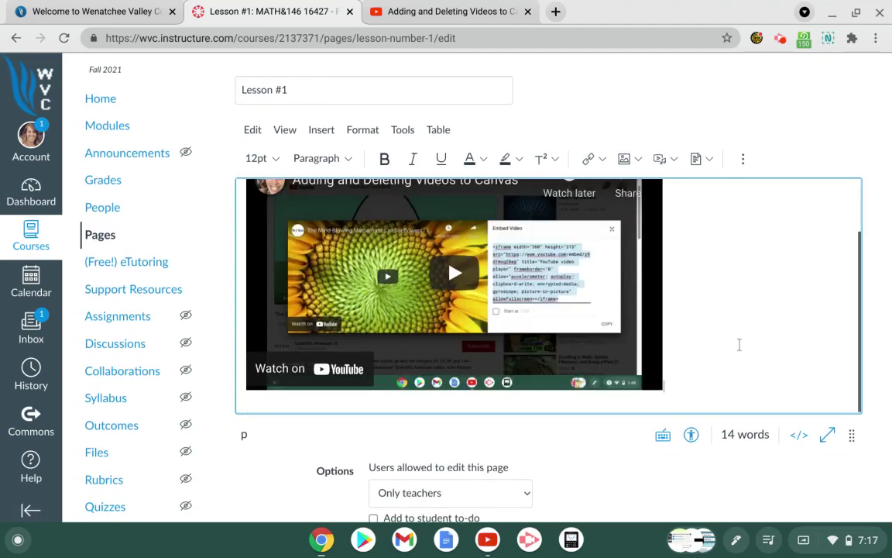
pyautogui.scroll(-1, 739, 345)
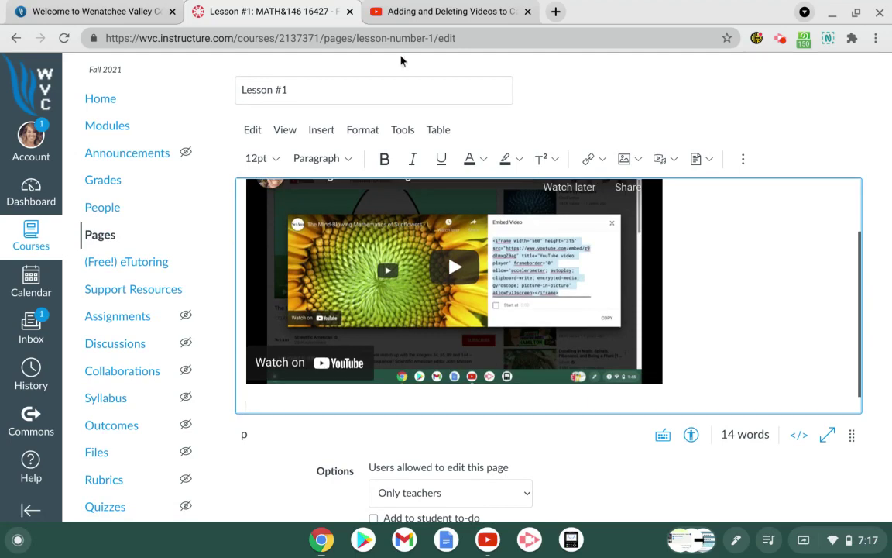
# Switch to YouTube, close the embed code window and copy the share link of "Adding and Deleting Videos to Canvas".
pyautogui.click(438, 10)
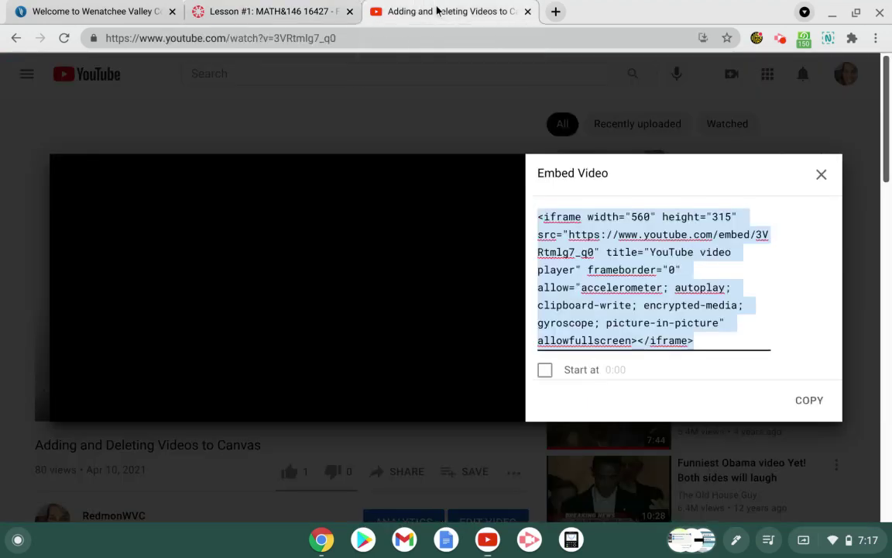
pyautogui.click(821, 177)
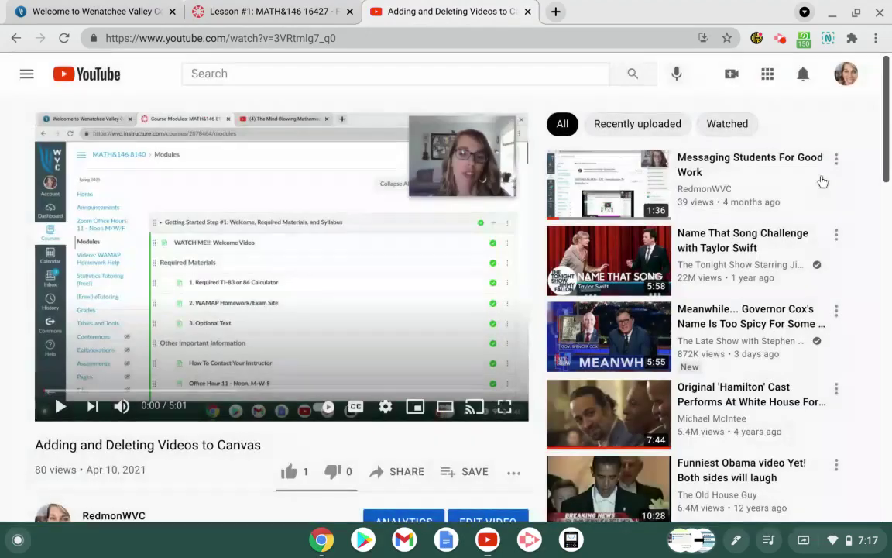
pyautogui.click(407, 472)
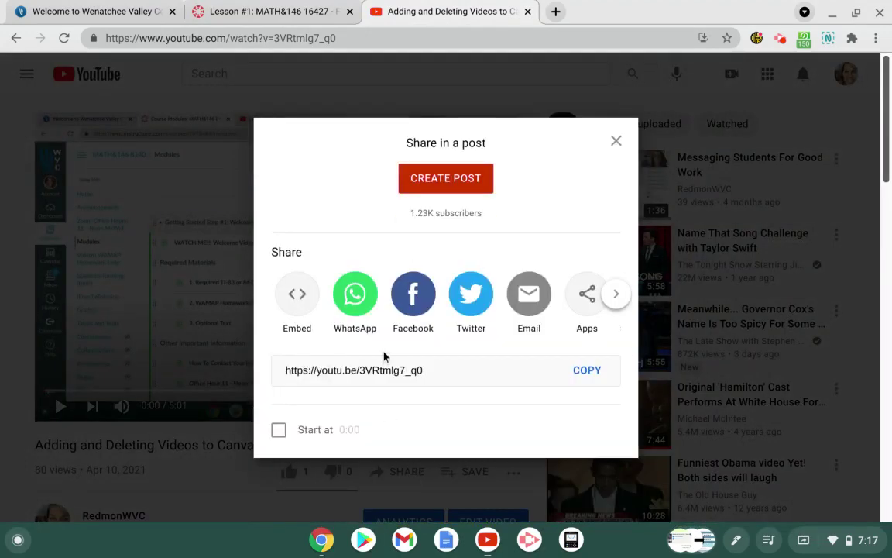
pyautogui.click(589, 371)
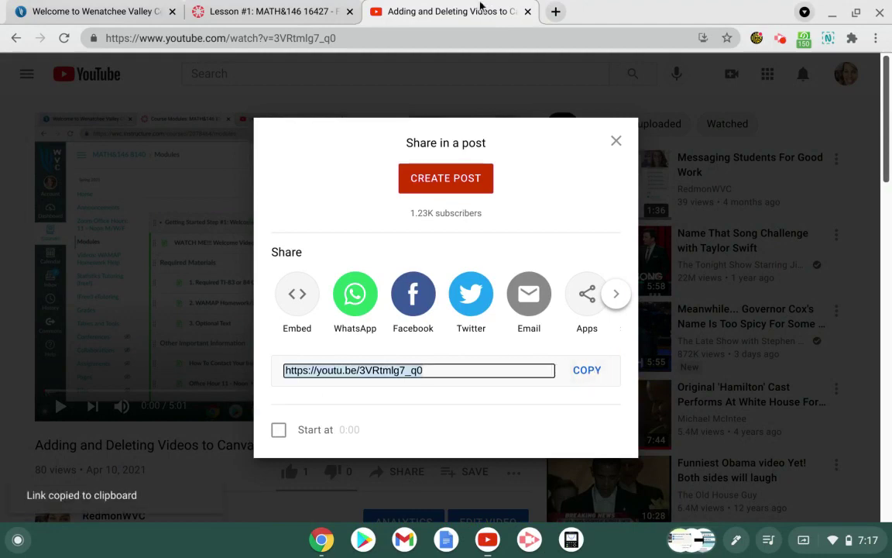
pyautogui.click(302, 12)
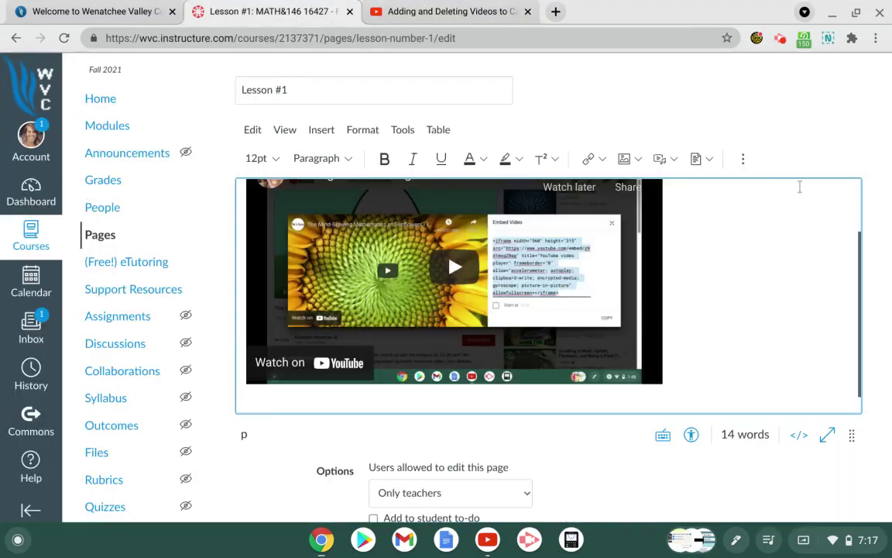
pyautogui.scroll(-1, 801, 185)
pyautogui.hotkey('ctrl', 'v')
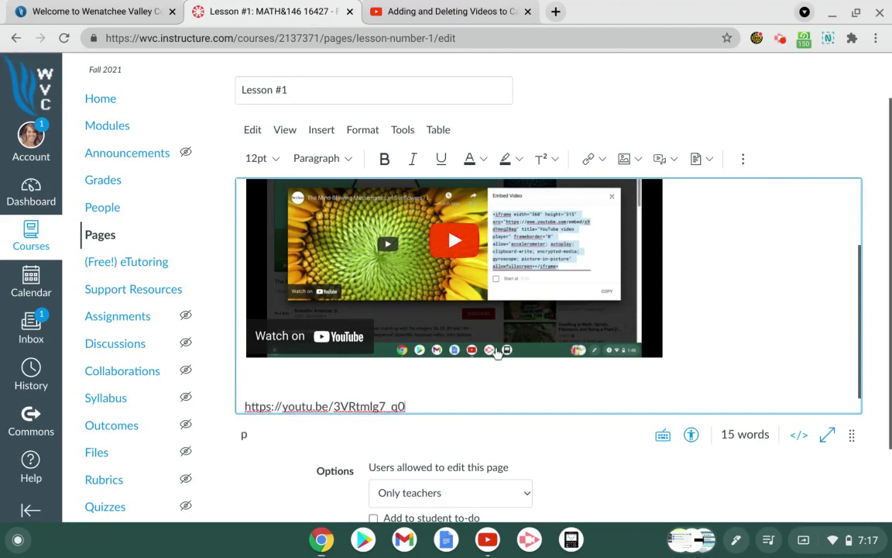
pyautogui.scroll(-1, 755, 230)
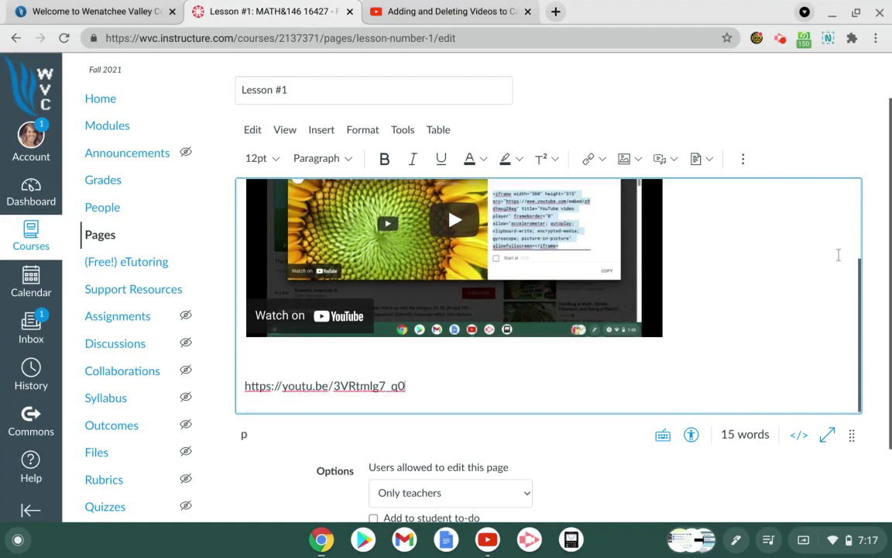
pyautogui.scroll(-1, 755, 229)
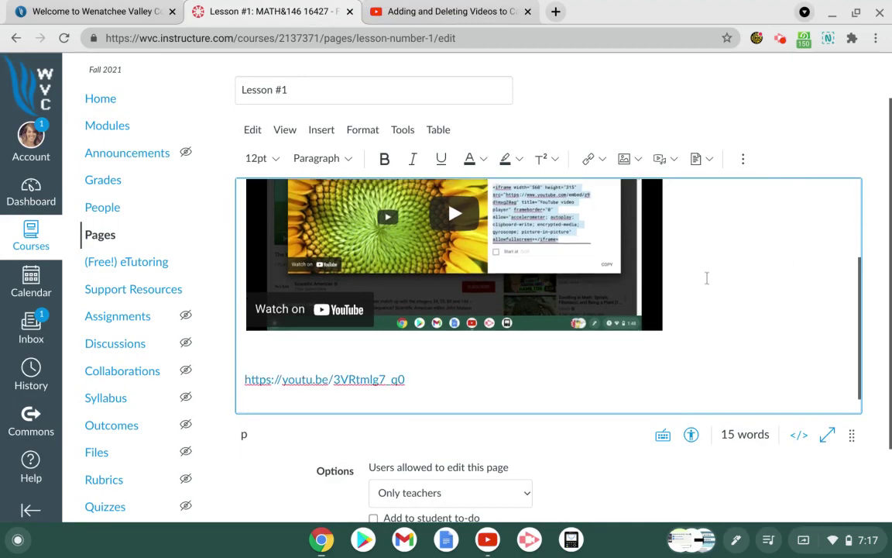
# Save and publish the Lesson #1 page, and review its text, embedded video and link.
pyautogui.scroll(-1, 686, 325)
pyautogui.scroll(-2, 686, 325)
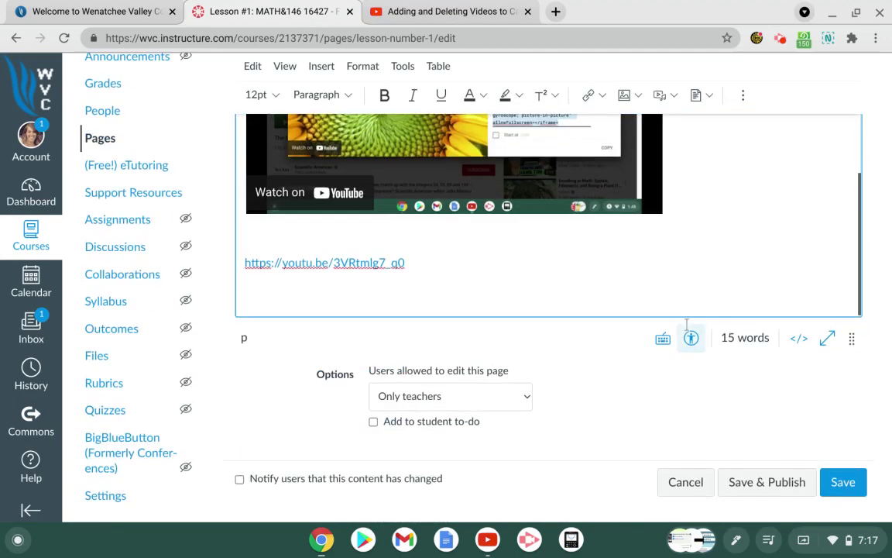
pyautogui.click(785, 486)
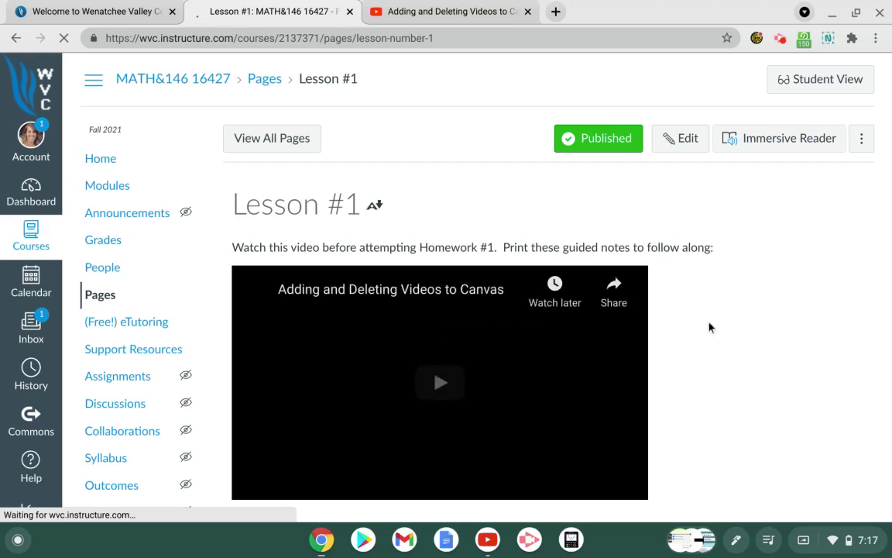
pyautogui.scroll(-3, 680, 377)
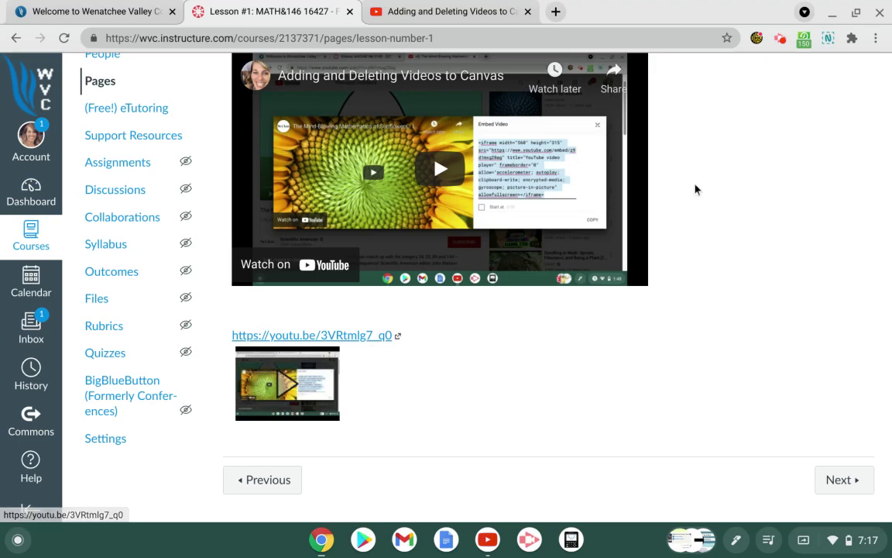
pyautogui.scroll(1, 667, 202)
pyautogui.scroll(1, 666, 203)
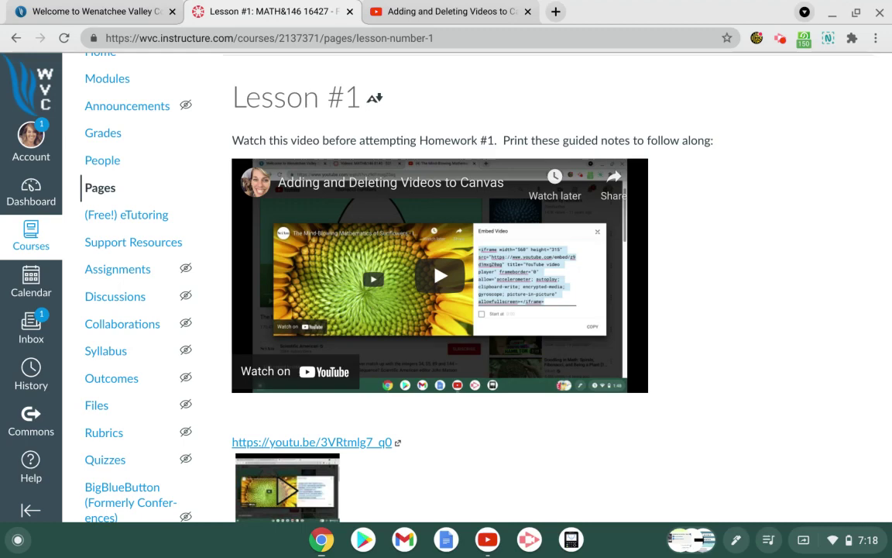
pyautogui.scroll(3, 547, 261)
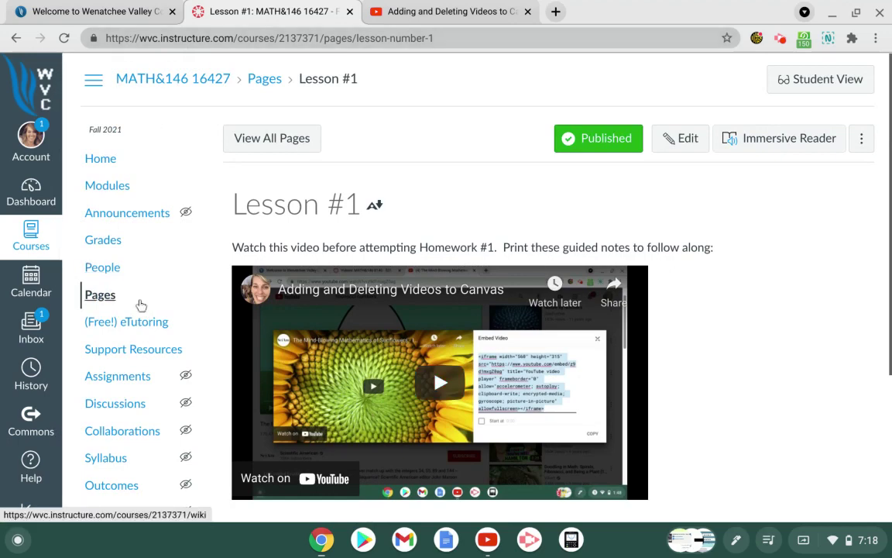
# Publish the Homework #1 assignment from the course's assignments list and open the gradebook.
pyautogui.click(135, 382)
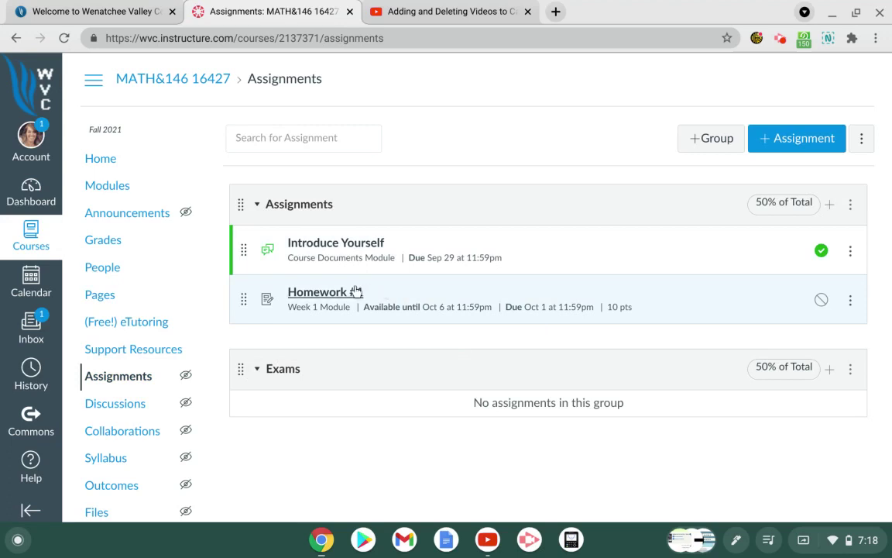
pyautogui.click(821, 300)
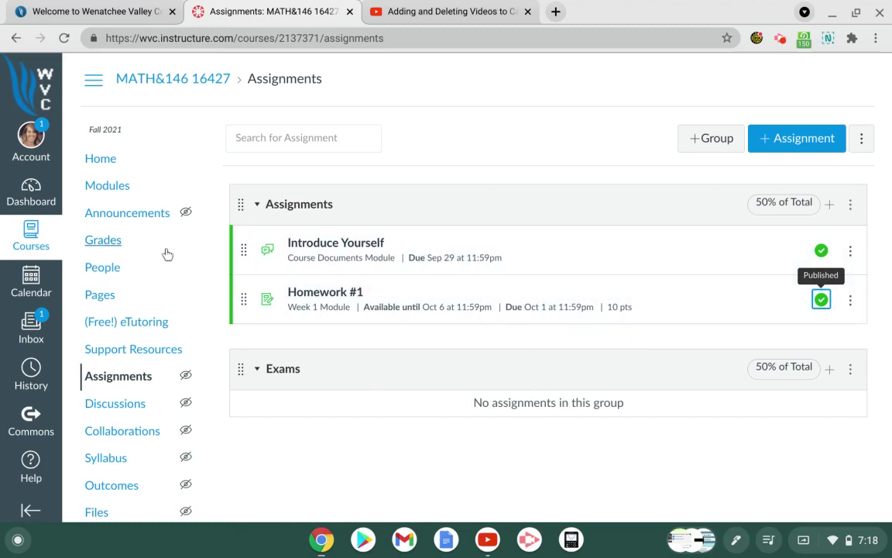
pyautogui.click(120, 243)
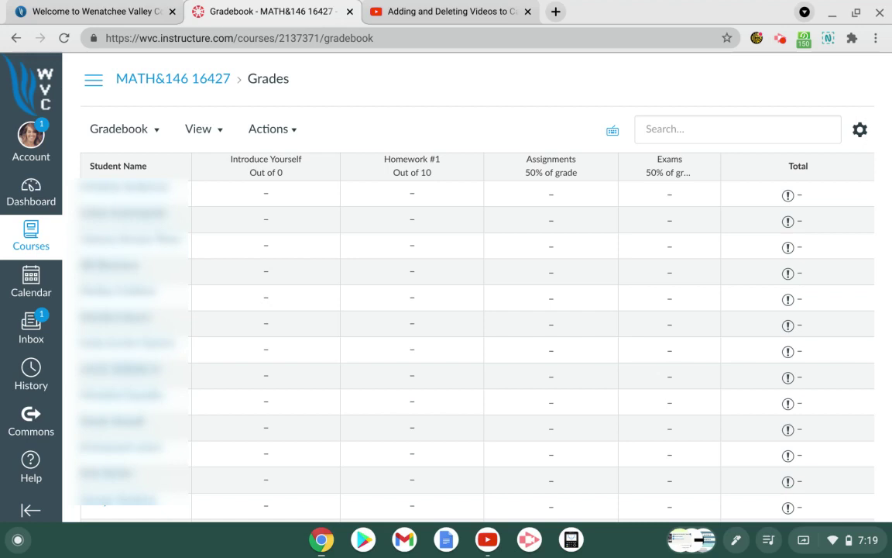
pyautogui.click(781, 39)
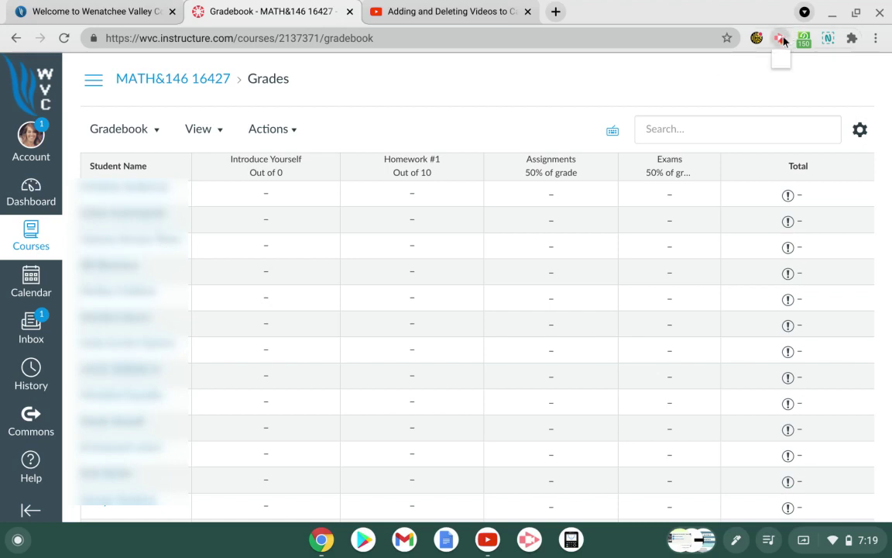